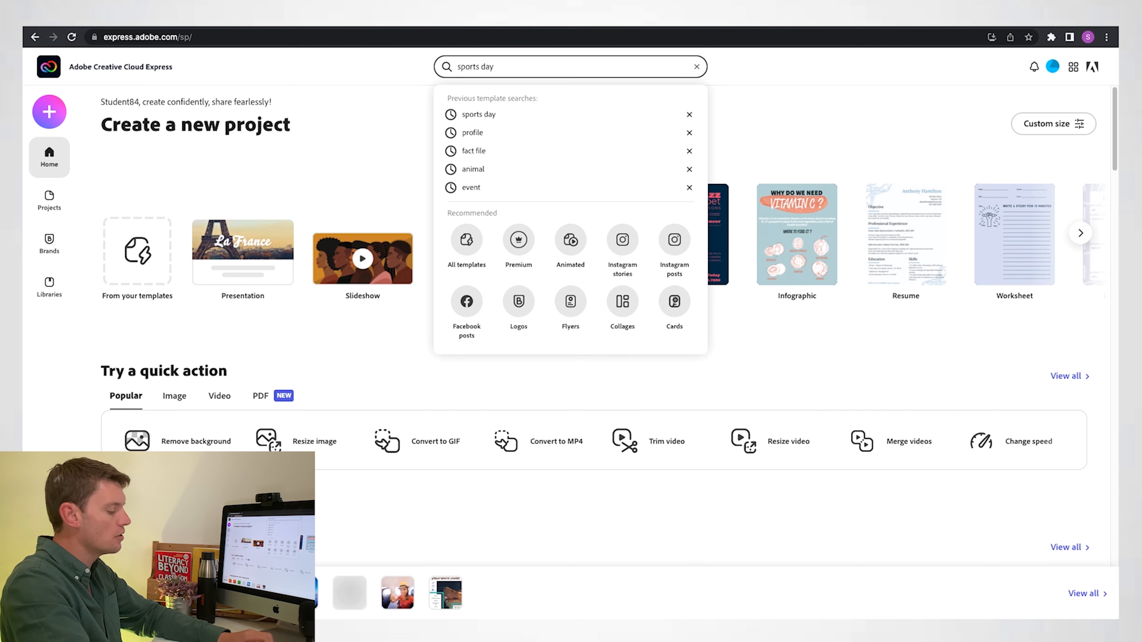
# - Search the templates for "sports day", narrow them to Posters and create a project from the orange Basketball Playoff poster
pyautogui.press('Return')
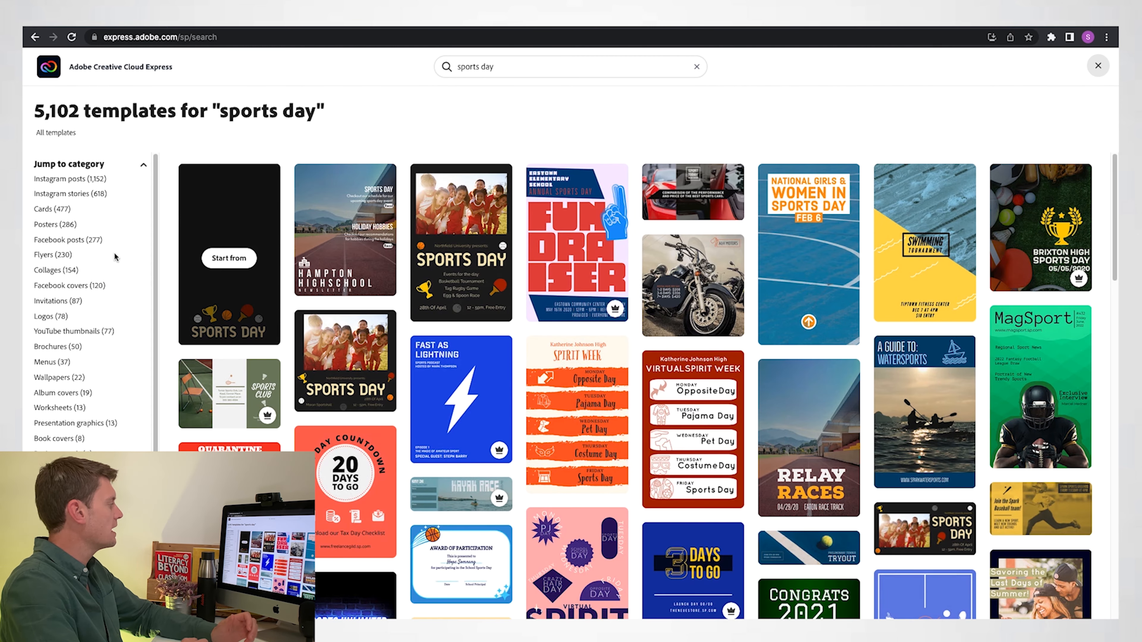
pyautogui.click(51, 224)
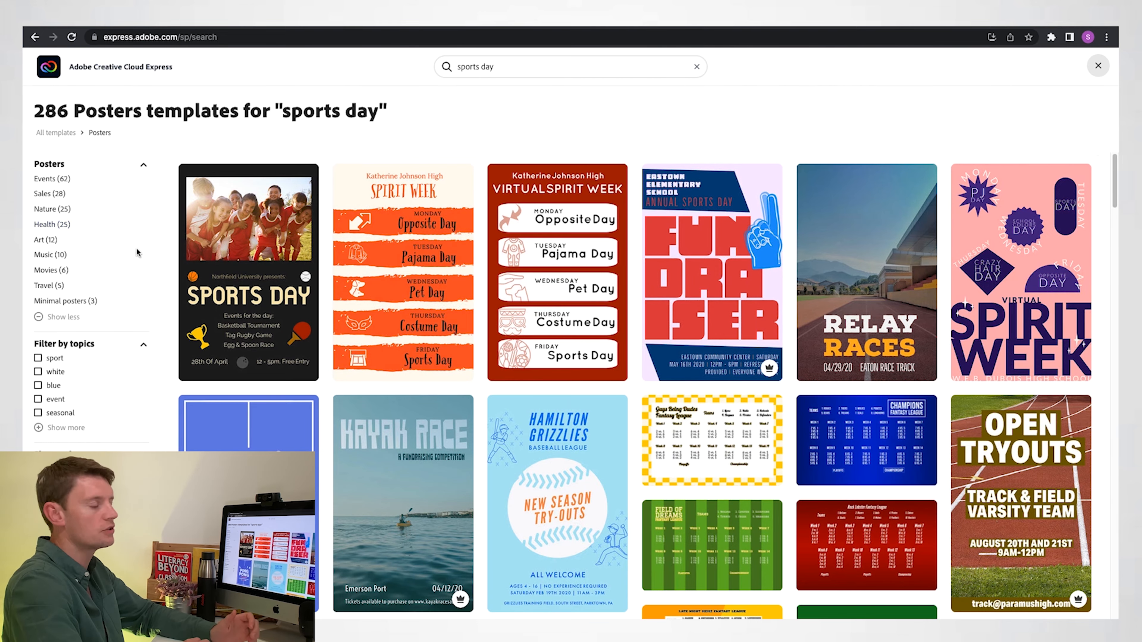
pyautogui.scroll(-20, 430, 427)
pyautogui.scroll(-10, 431, 433)
pyautogui.scroll(5, 231, 270)
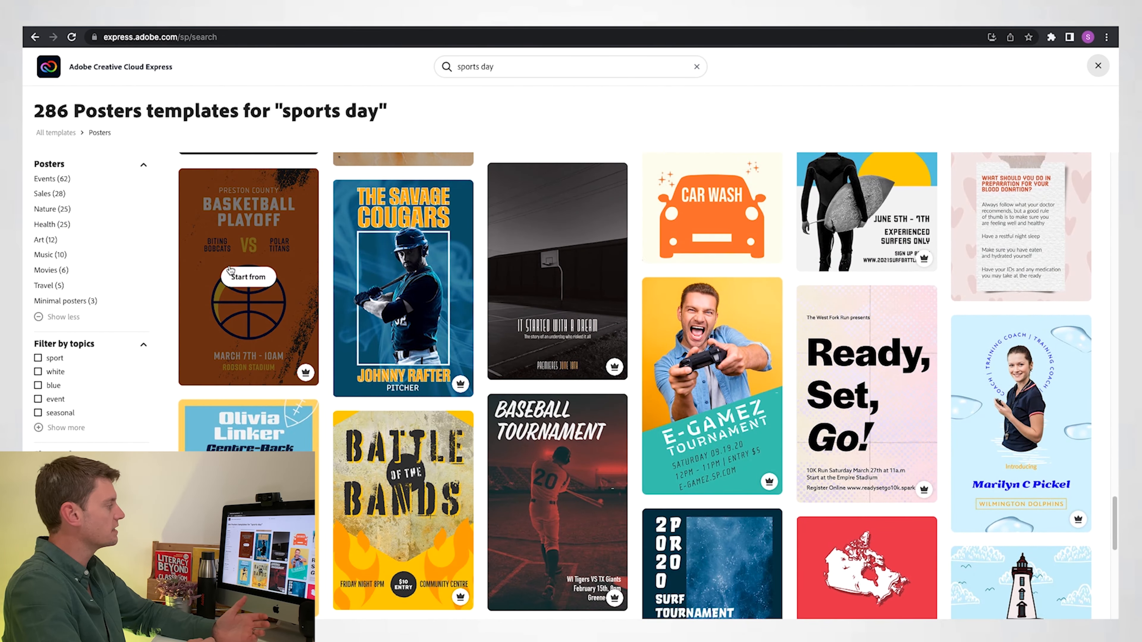
pyautogui.click(239, 278)
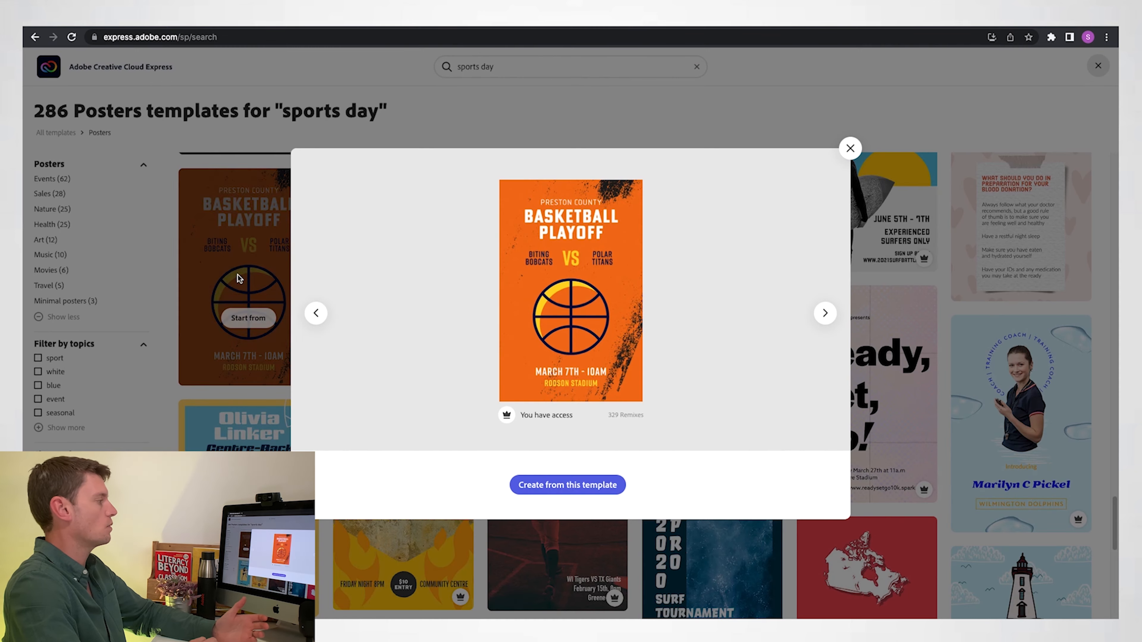
pyautogui.click(578, 485)
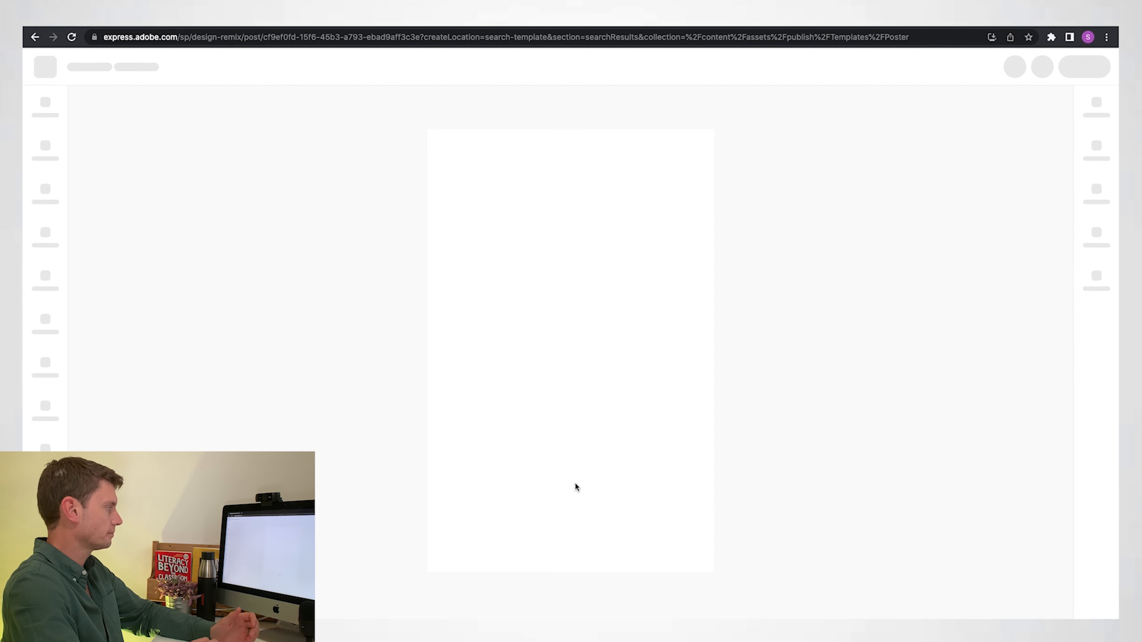
# - Ungroup the heading and replace the "Preston County" line with "Childwall CofE"
pyautogui.click(557, 177)
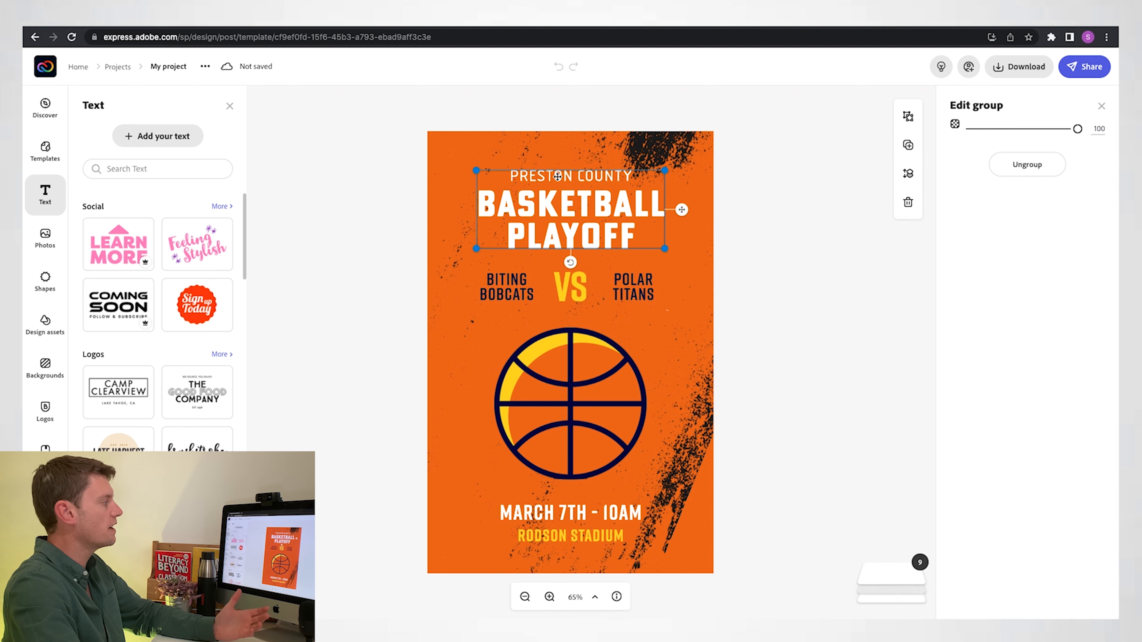
pyautogui.click(1005, 164)
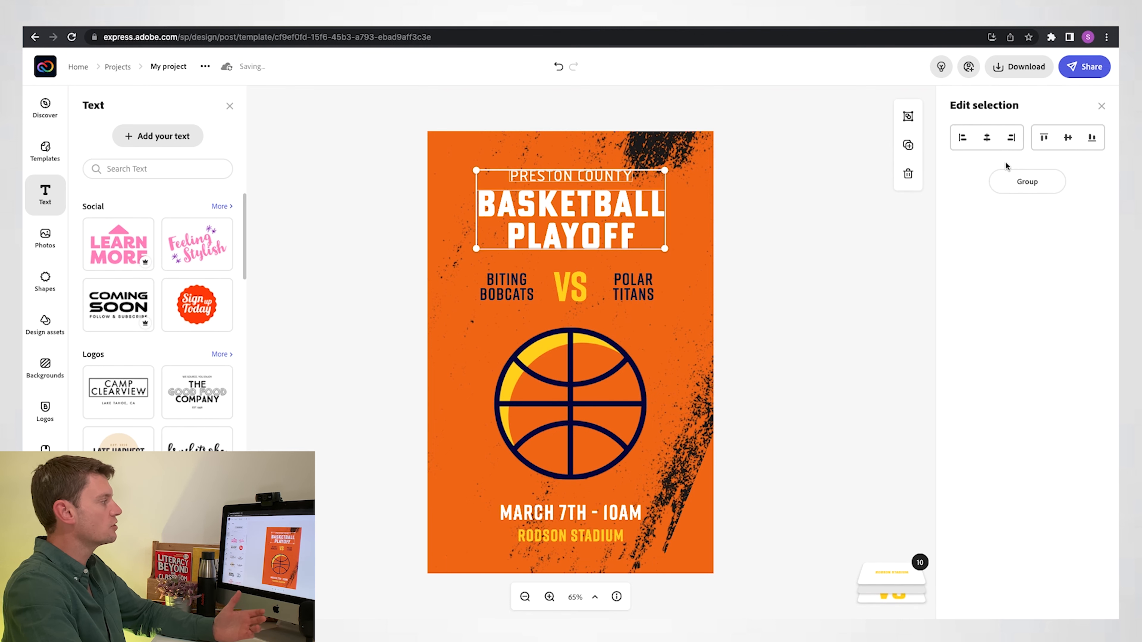
pyautogui.doubleClick(576, 179)
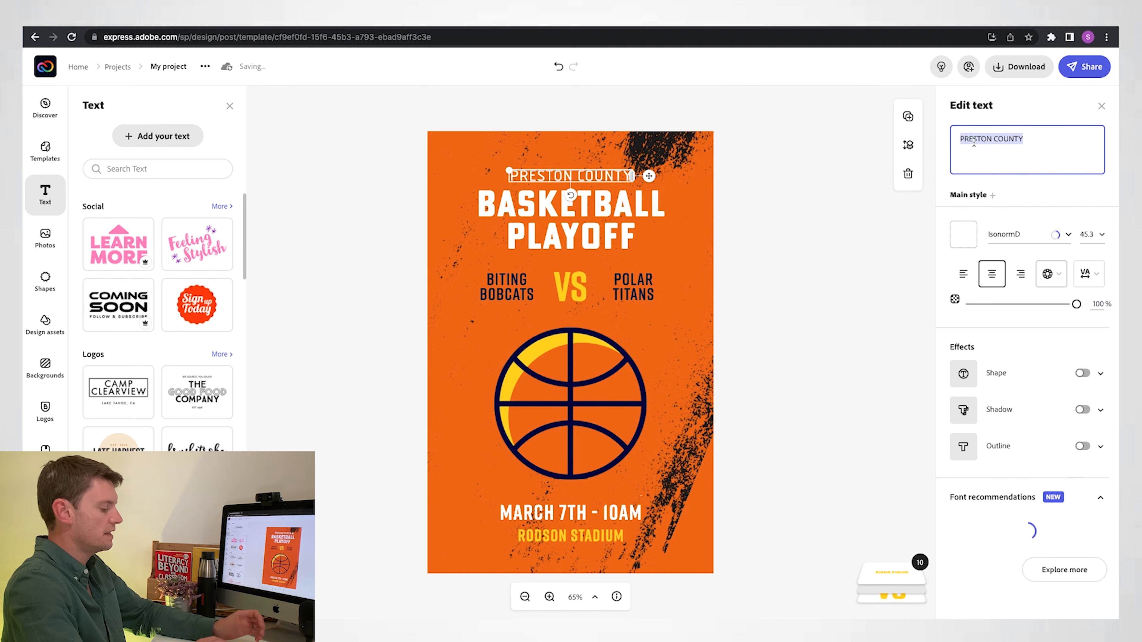
pyautogui.write('Childwall ')
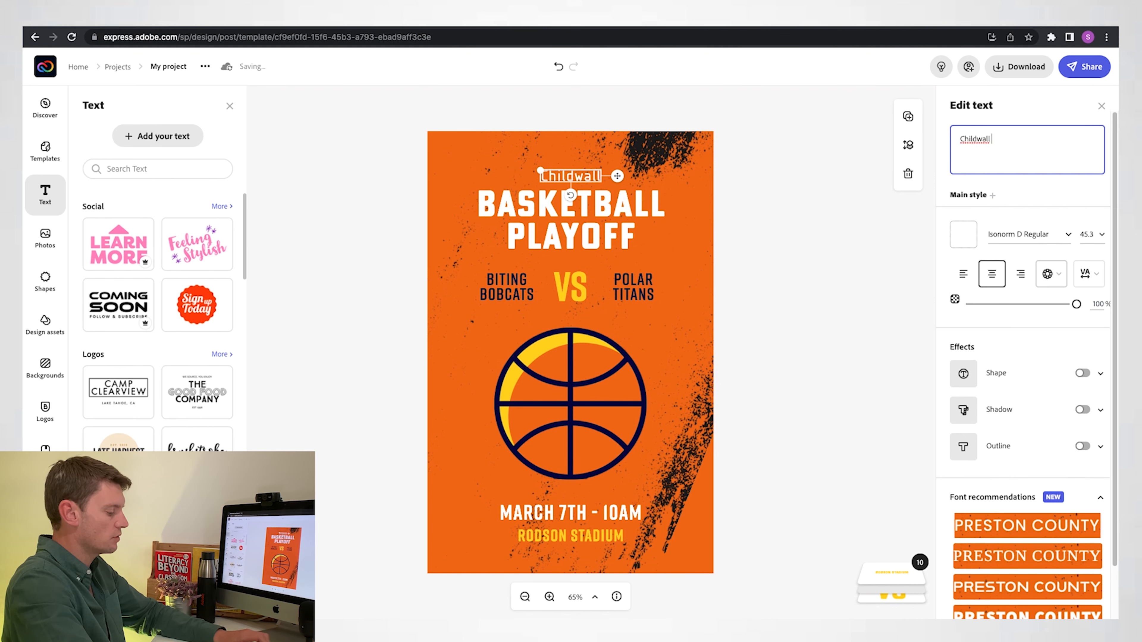
pyautogui.write('CofE')
# - Change the main title to "SPORTS DAY 2022" and widen and reposition it to fit on one line beneath the school name
pyautogui.click(570, 220)
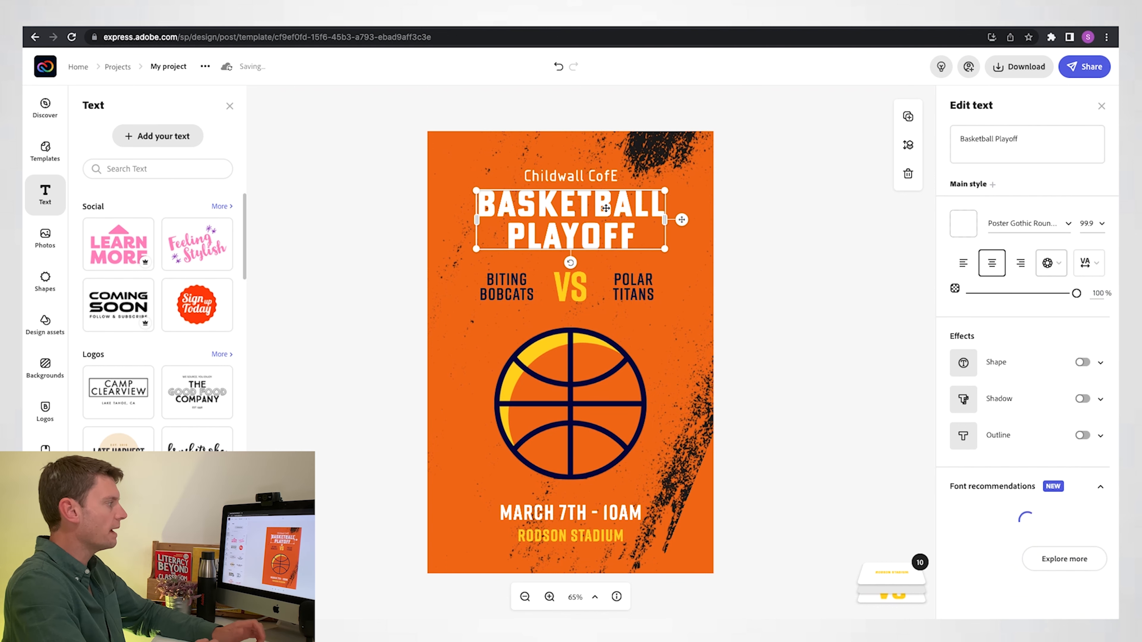
pyautogui.tripleClick(971, 136)
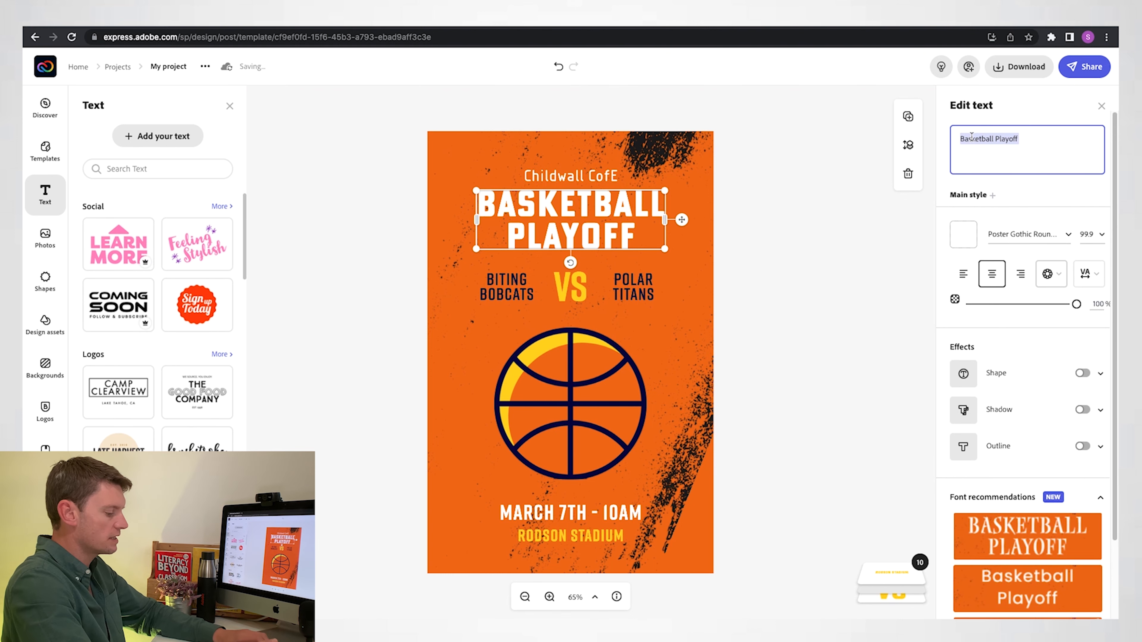
pyautogui.write('SPORTS DAY')
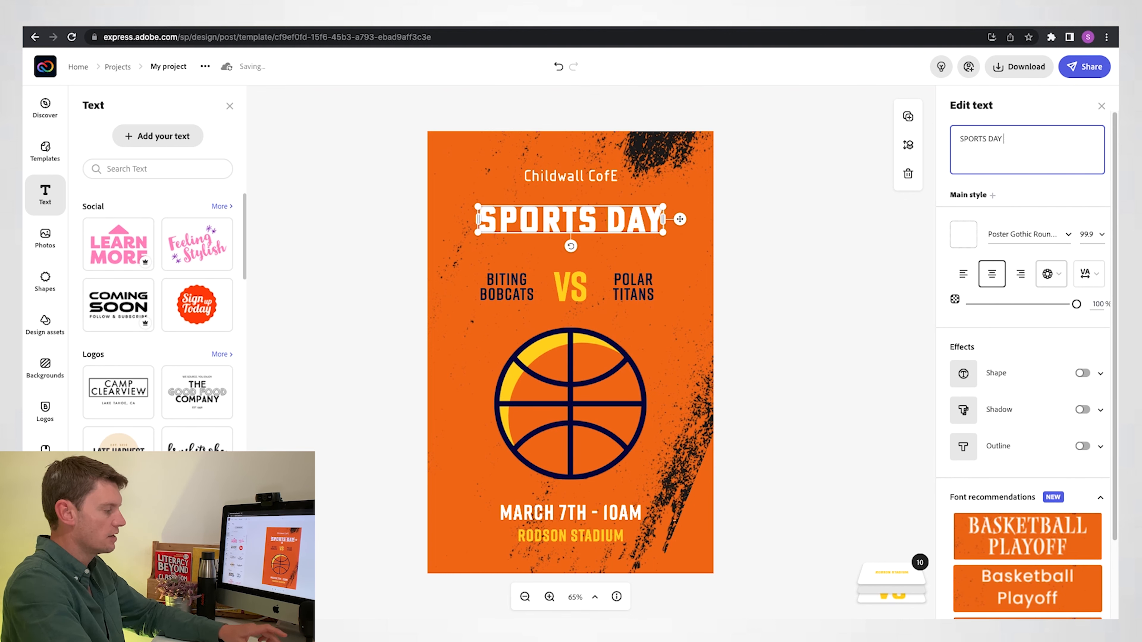
pyautogui.write(' 2022')
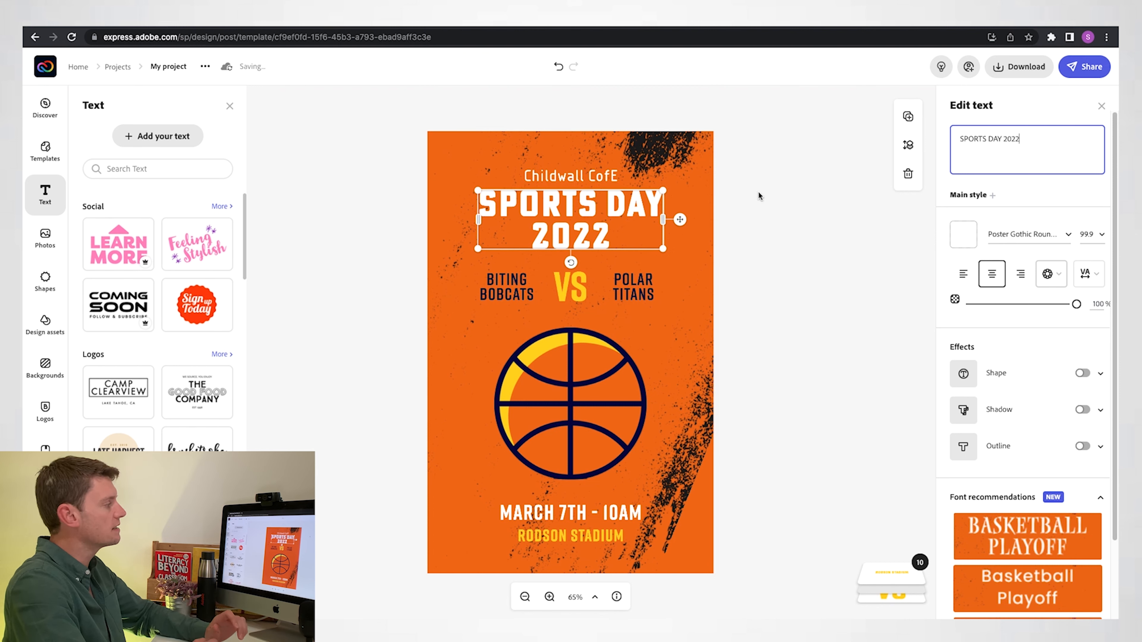
pyautogui.moveTo(663, 221); pyautogui.dragTo(687, 196)
pyautogui.moveTo(617, 205); pyautogui.dragTo(630, 205)
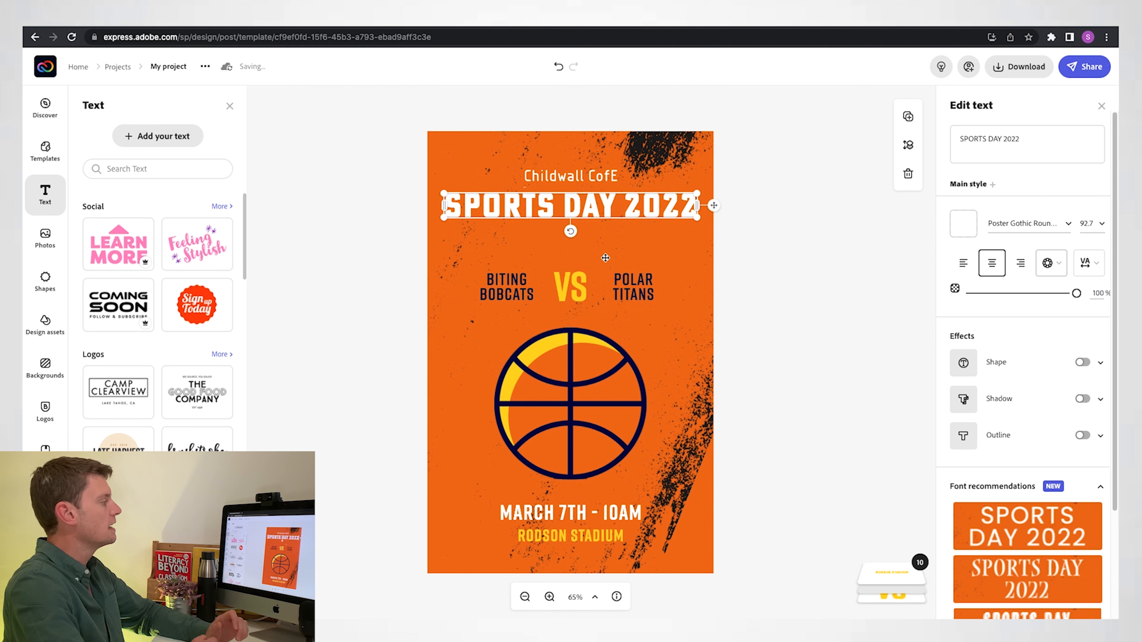
# - Delete the "Polar Titans" team name beside the VS text
pyautogui.click(505, 286)
pyautogui.click(627, 286)
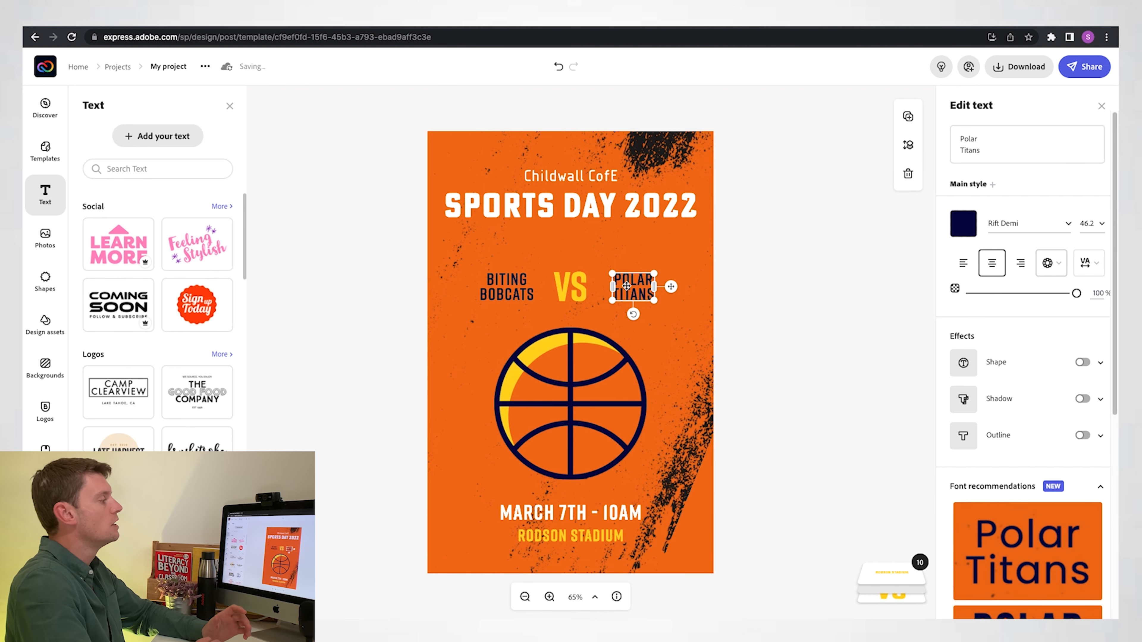
pyautogui.press('Delete')
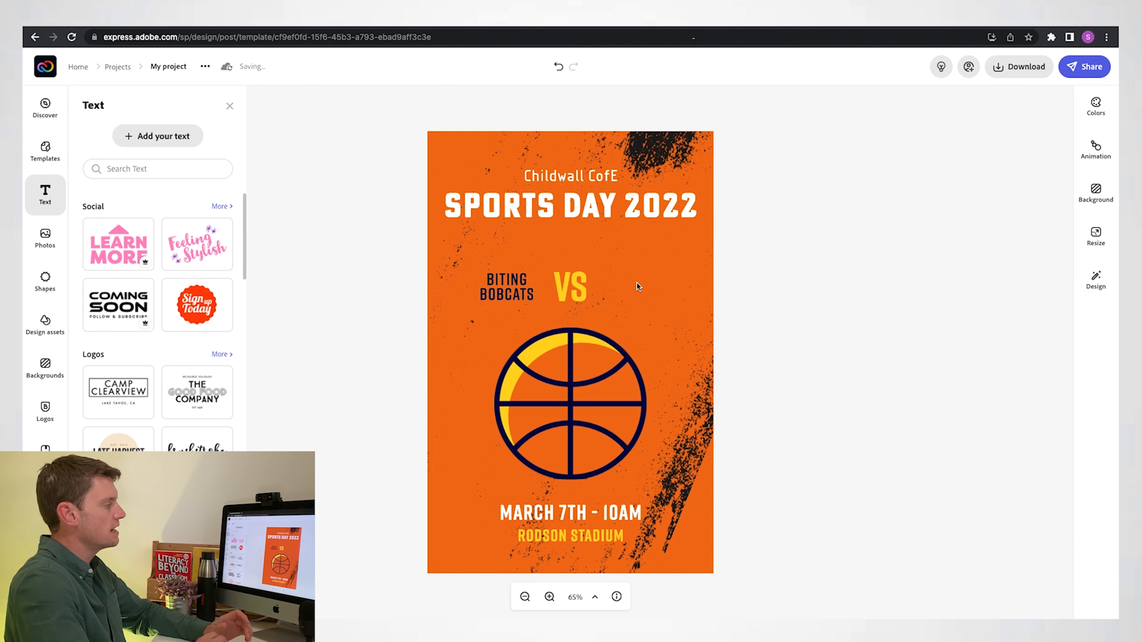
# - Replace the "Biting Bobcats" text with four lines: SEFTON, CALDERSTONES, REYNOLDS and CALDERSTONES
pyautogui.doubleClick(515, 292)
pyautogui.write('SEFTON')
pyautogui.press('Return')
pyautogui.write('CALDERSTONES')
pyautogui.press('Return')
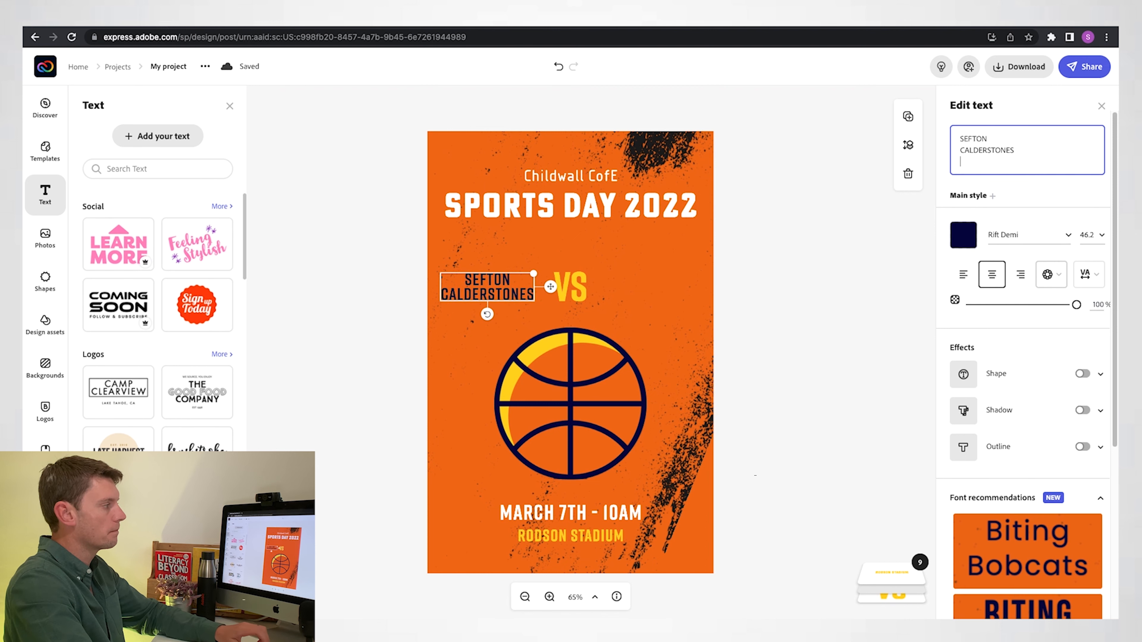
pyautogui.write('REYNOLDS')
pyautogui.press('Return')
pyautogui.write('CALDERSTONES')
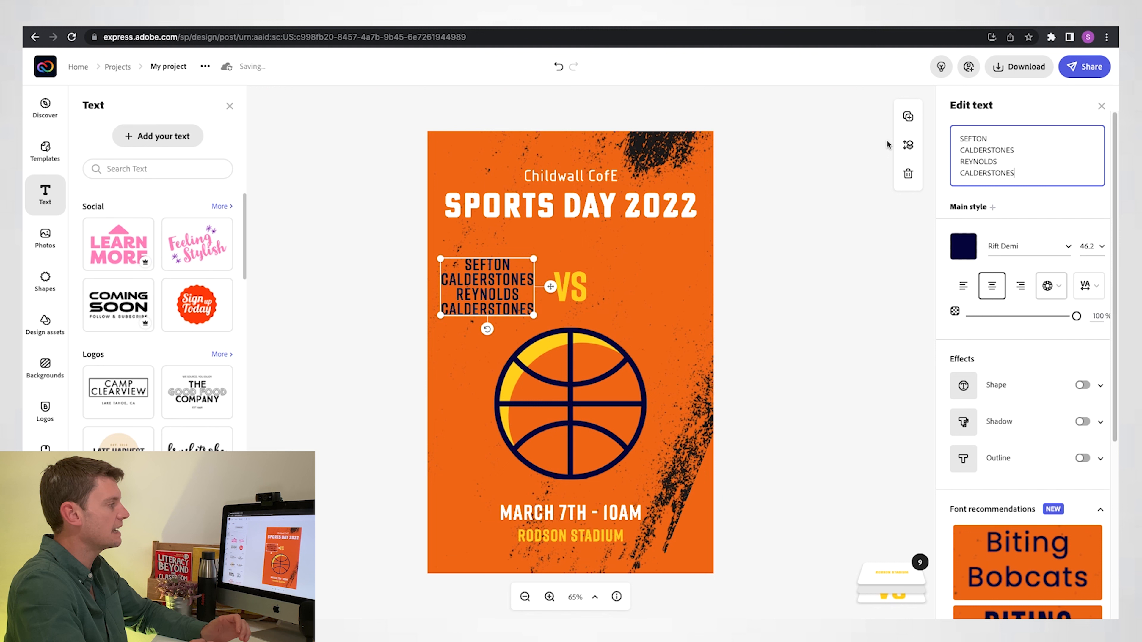
# - Apply the full-circle curved layout to the house names, enlarge the text to about size 27.2 and centre it around VS
pyautogui.click(1058, 291)
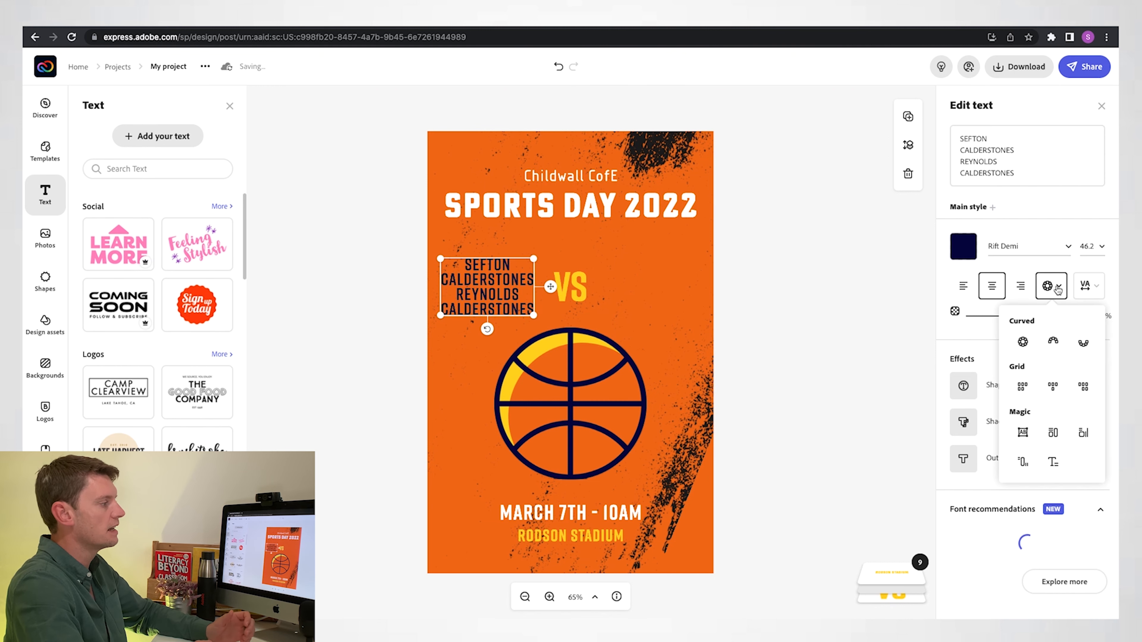
pyautogui.click(1023, 343)
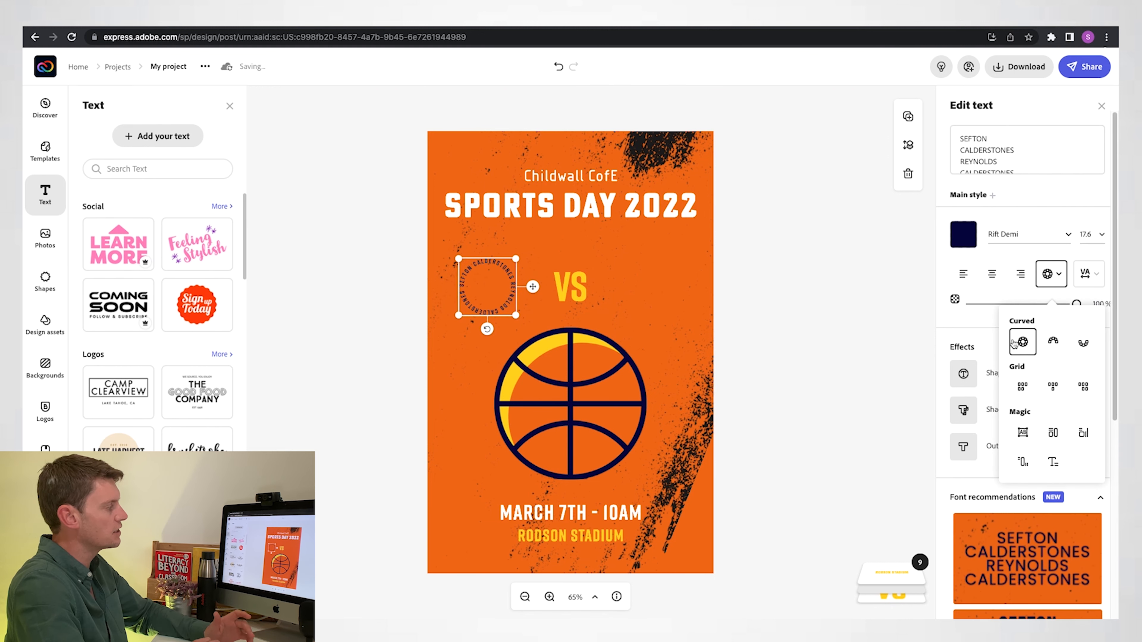
pyautogui.moveTo(516, 260); pyautogui.dragTo(587, 228)
pyautogui.moveTo(530, 251); pyautogui.dragTo(588, 265)
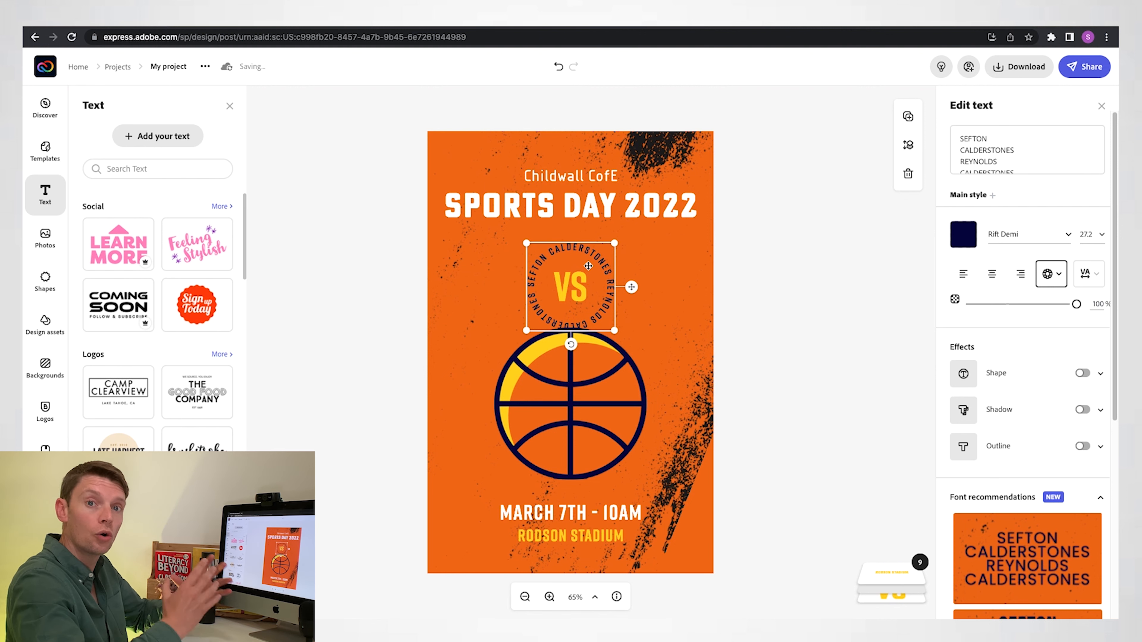
# - Add a line with a single dot after each of the four house names to separate them around the circle
pyautogui.click(993, 140)
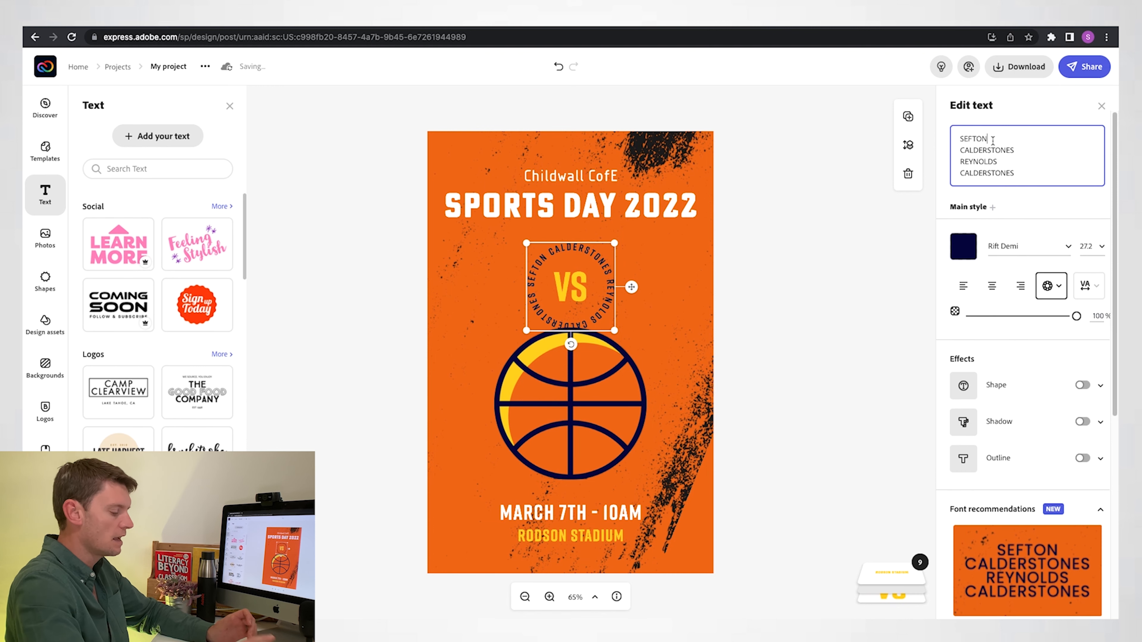
pyautogui.press('Return')
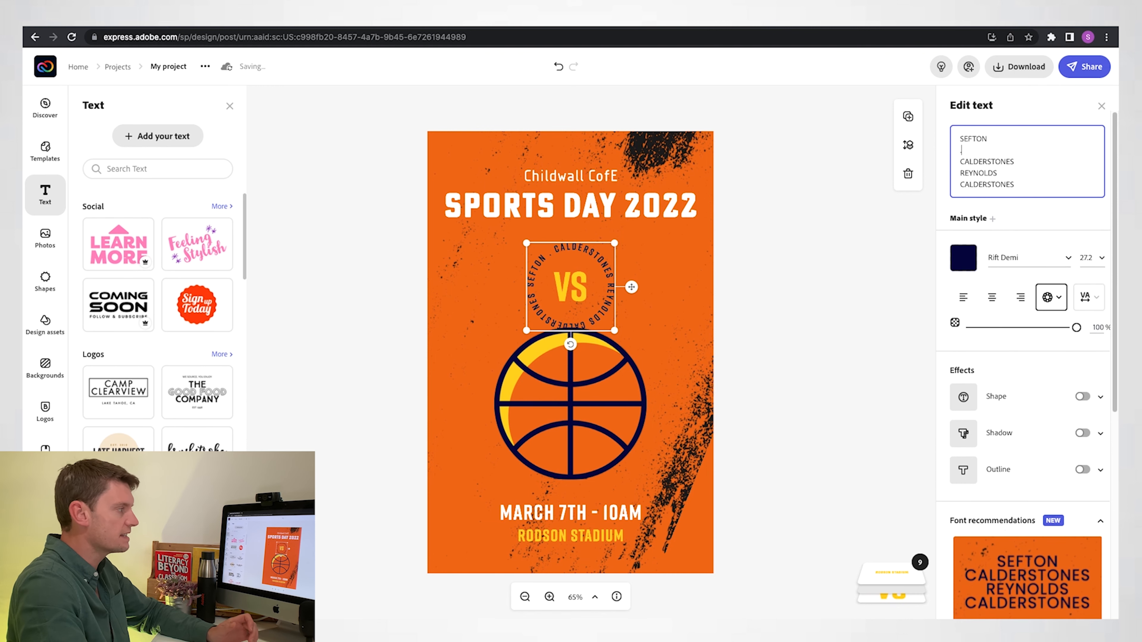
pyautogui.click(1022, 162)
pyautogui.press('Return')
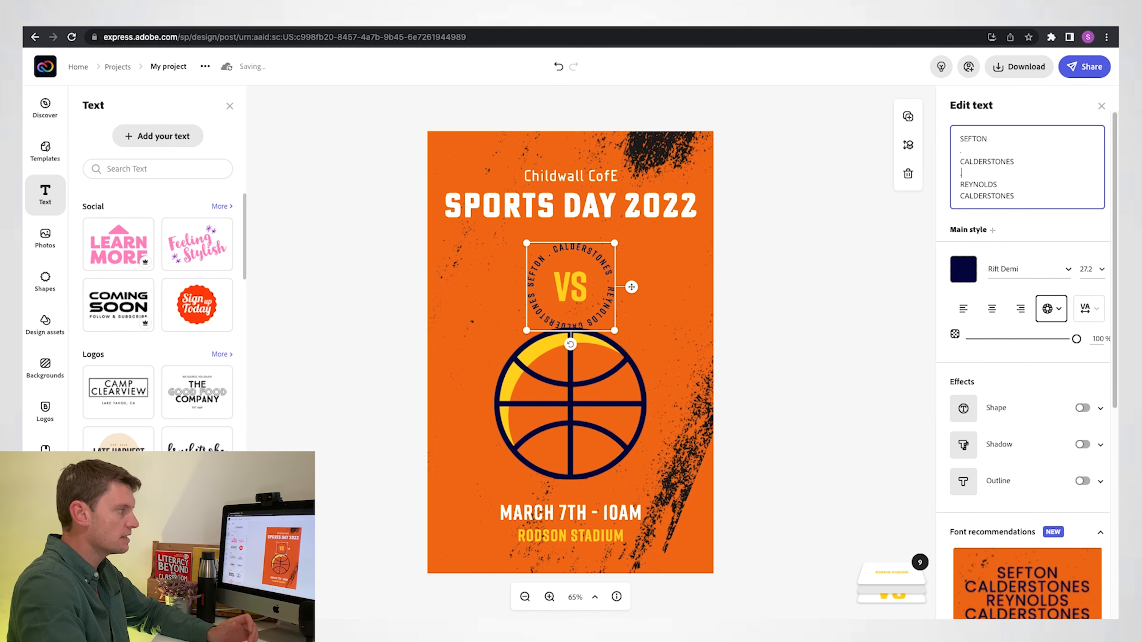
pyautogui.click(1010, 183)
pyautogui.press('Return')
pyautogui.write('.')
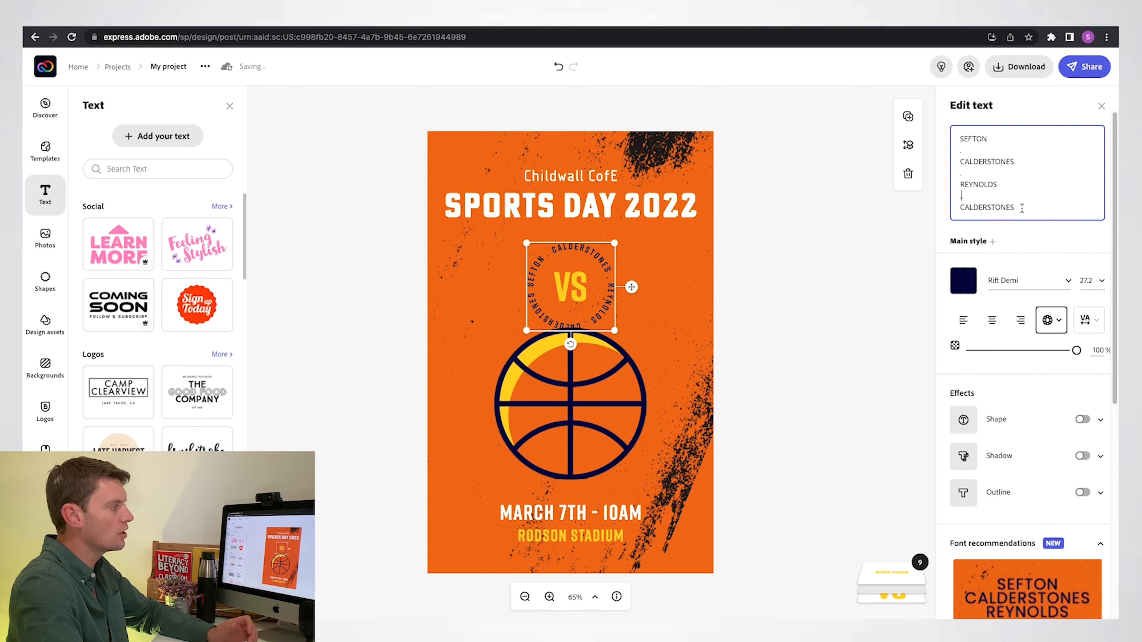
pyautogui.press('Return')
pyautogui.write('.')
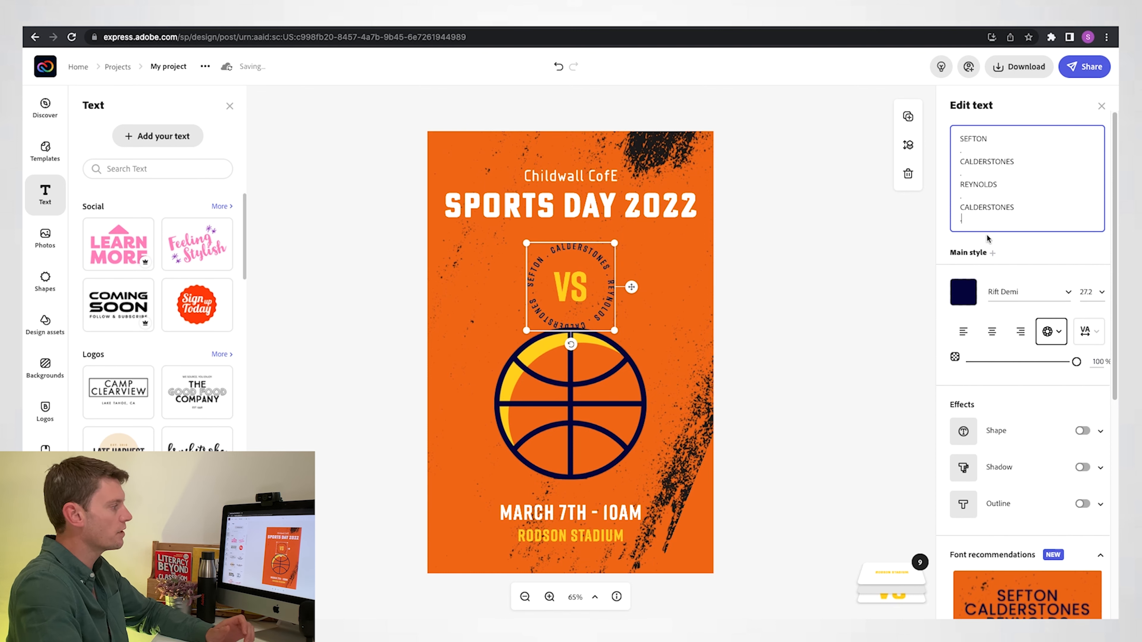
pyautogui.click(787, 262)
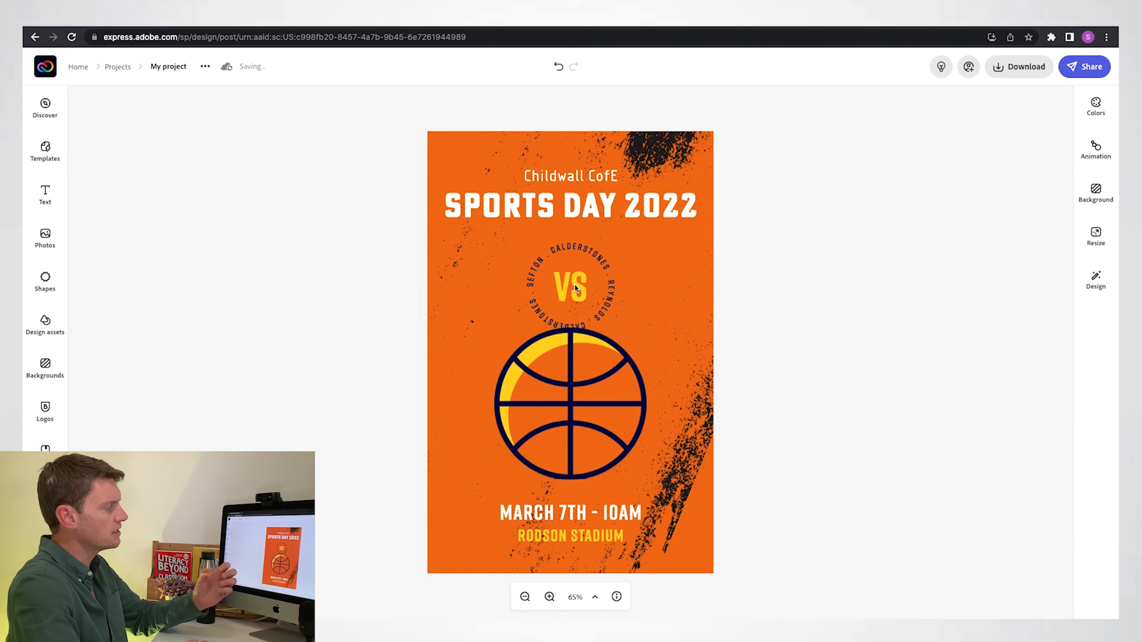
# - Replace the basketball graphic with a running figure, a bat and ball, and a flying football, searching shapes for "running" and "football"
pyautogui.click(571, 363)
pyautogui.press('Delete')
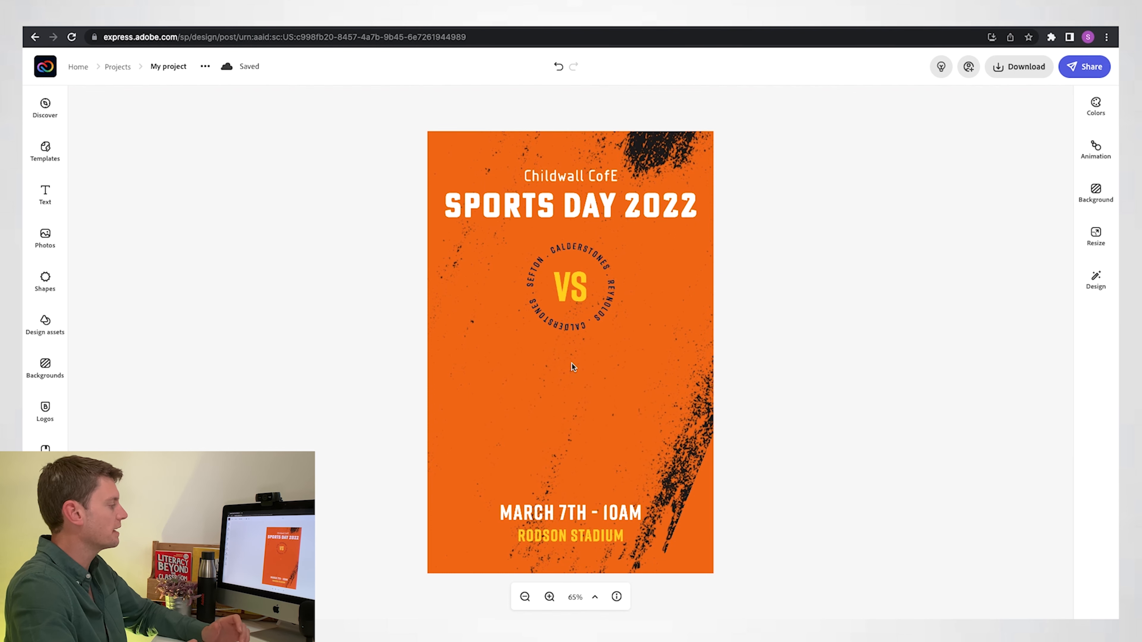
pyautogui.click(45, 279)
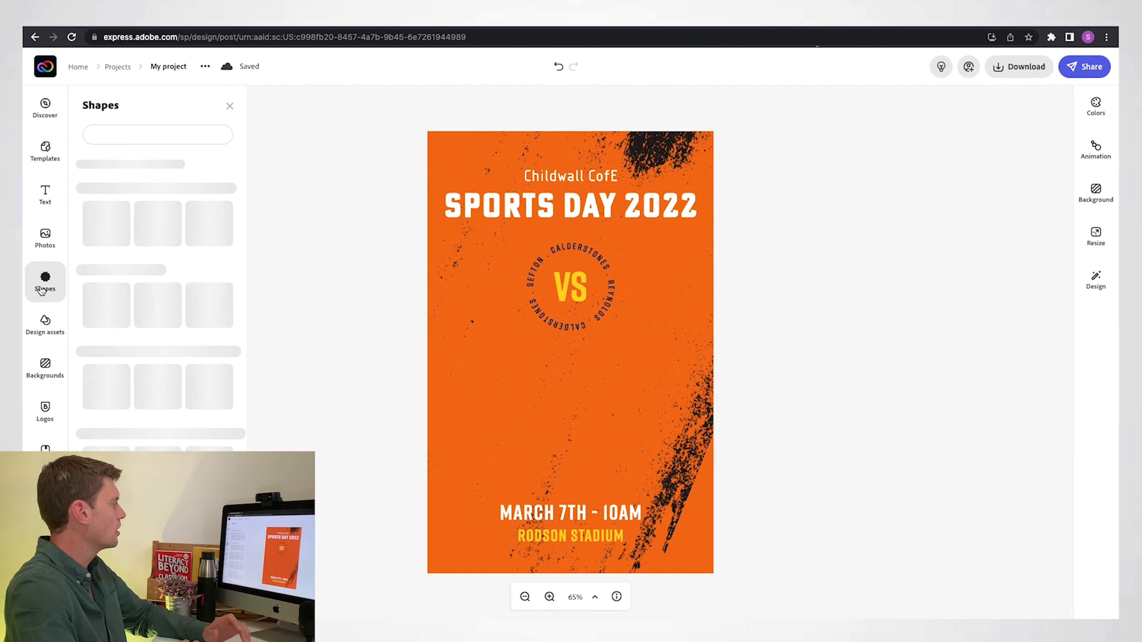
pyautogui.click(147, 136)
pyautogui.write('running')
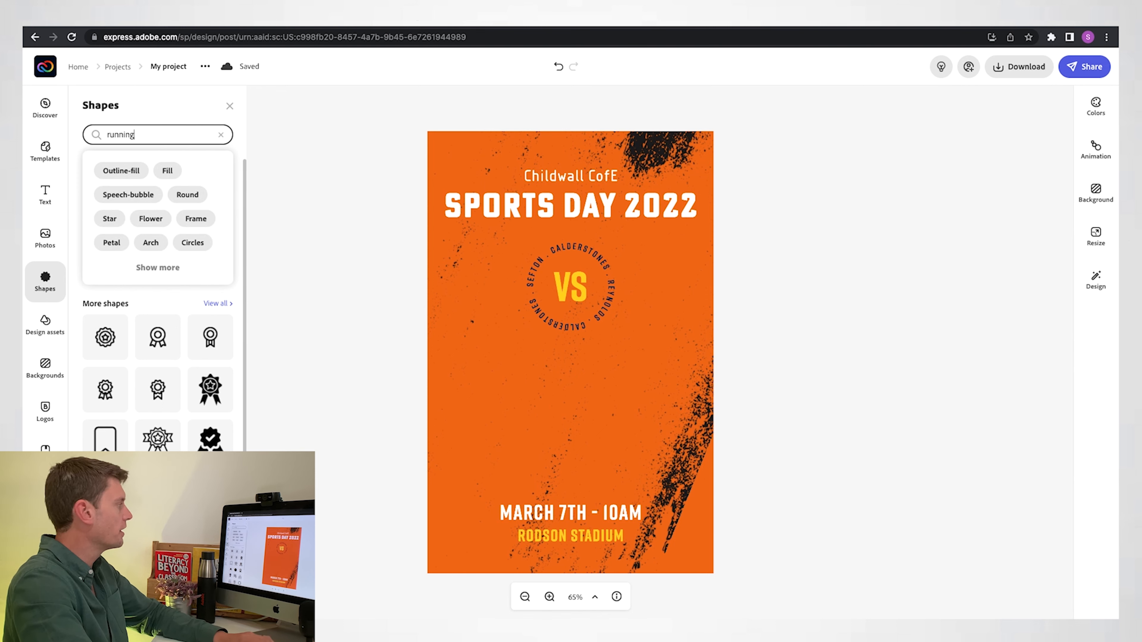
pyautogui.press('Return')
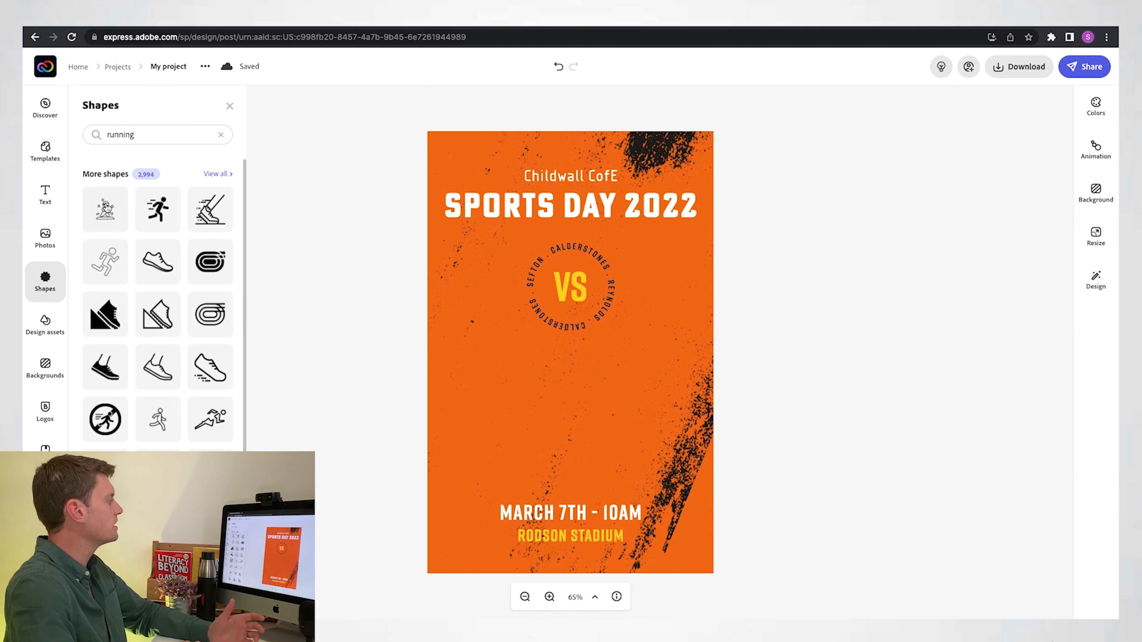
pyautogui.doubleClick(147, 135)
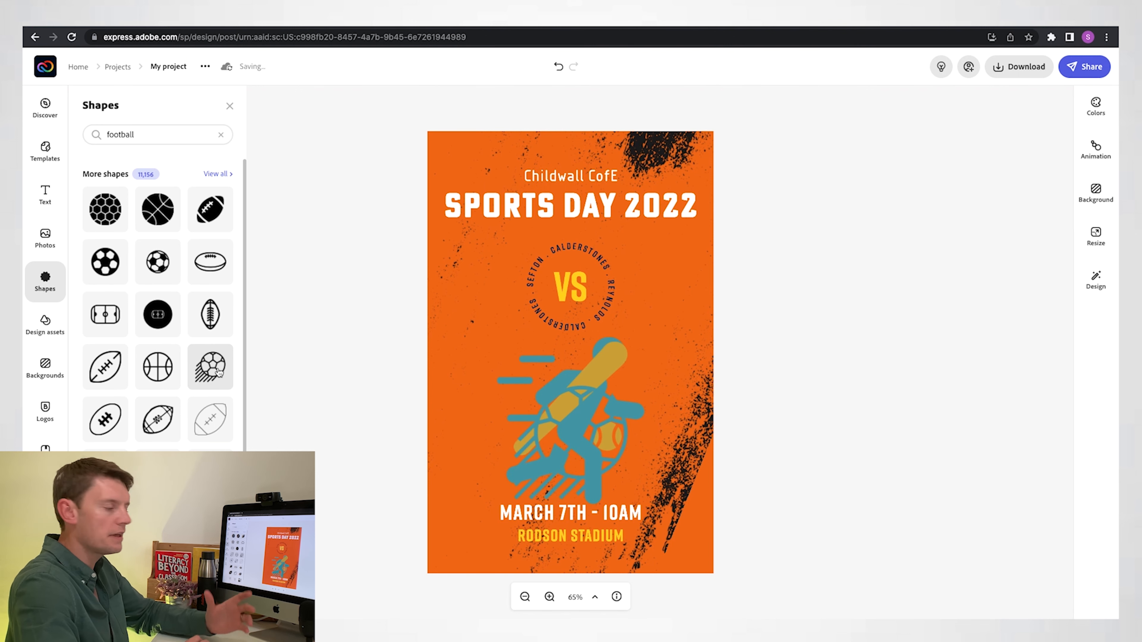
# - Move the football shape to the poster's left edge and recolour it dark navy #060041 from the current palette
pyautogui.moveTo(565, 439); pyautogui.dragTo(478, 401)
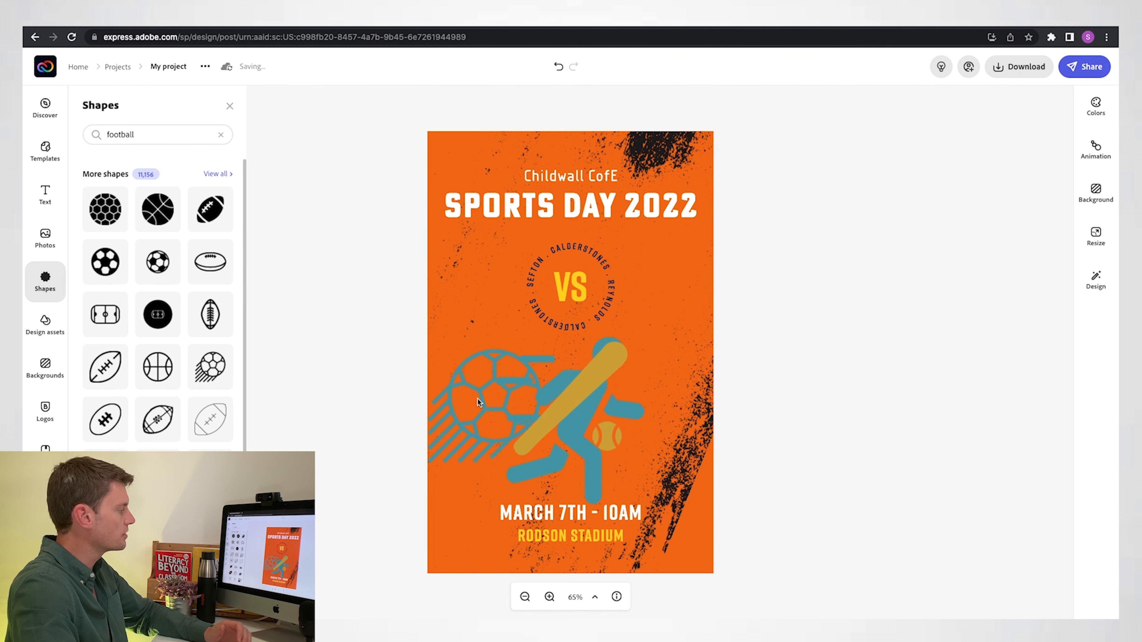
pyautogui.click(963, 174)
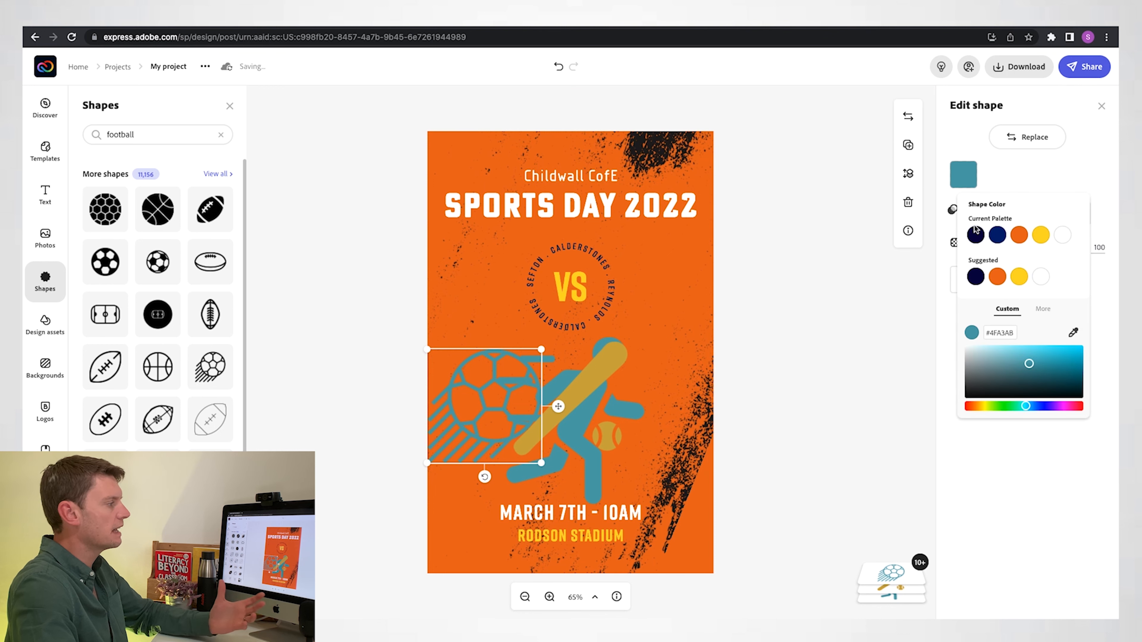
pyautogui.click(976, 235)
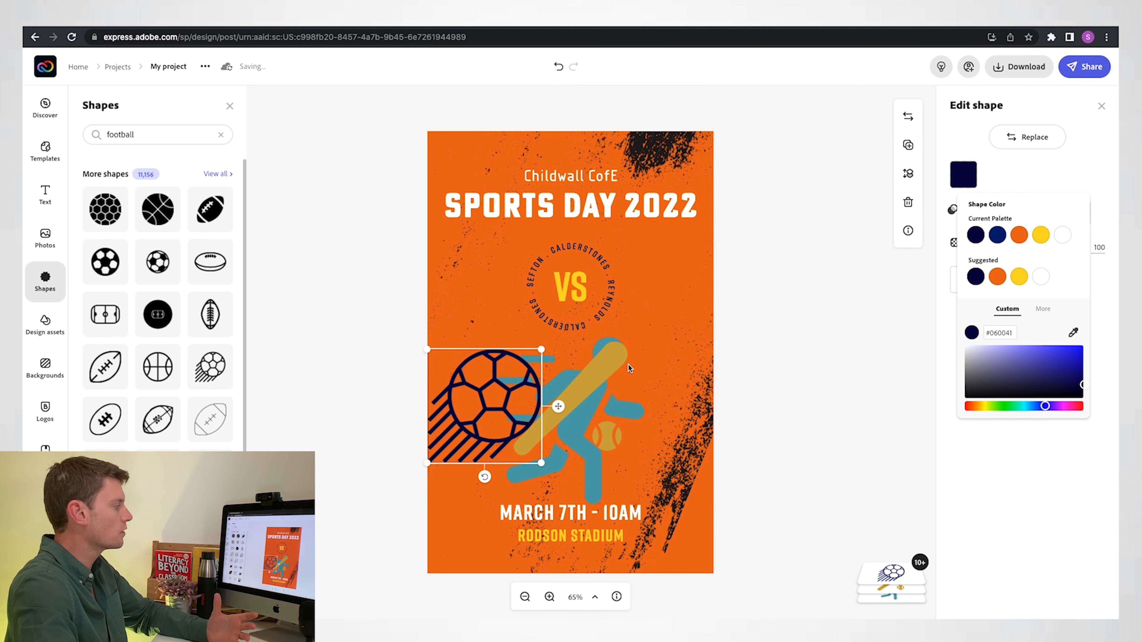
# - Recolour the bat and ball and the running figure dark navy #060041, with the runner moved to the poster's right side
pyautogui.click(605, 369)
pyautogui.click(966, 182)
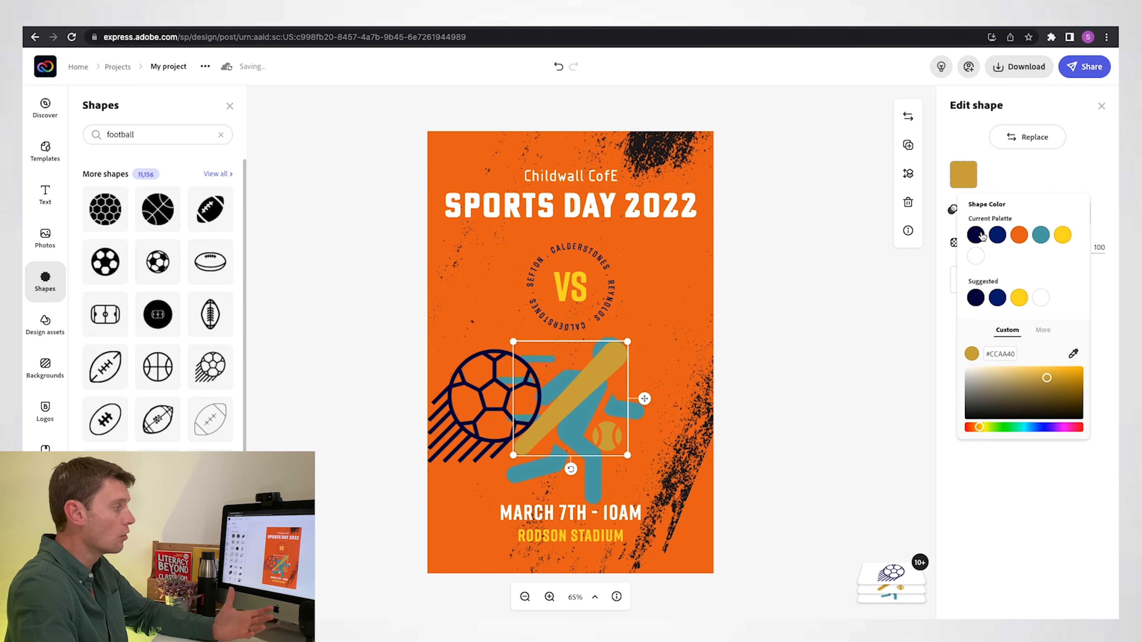
pyautogui.click(977, 235)
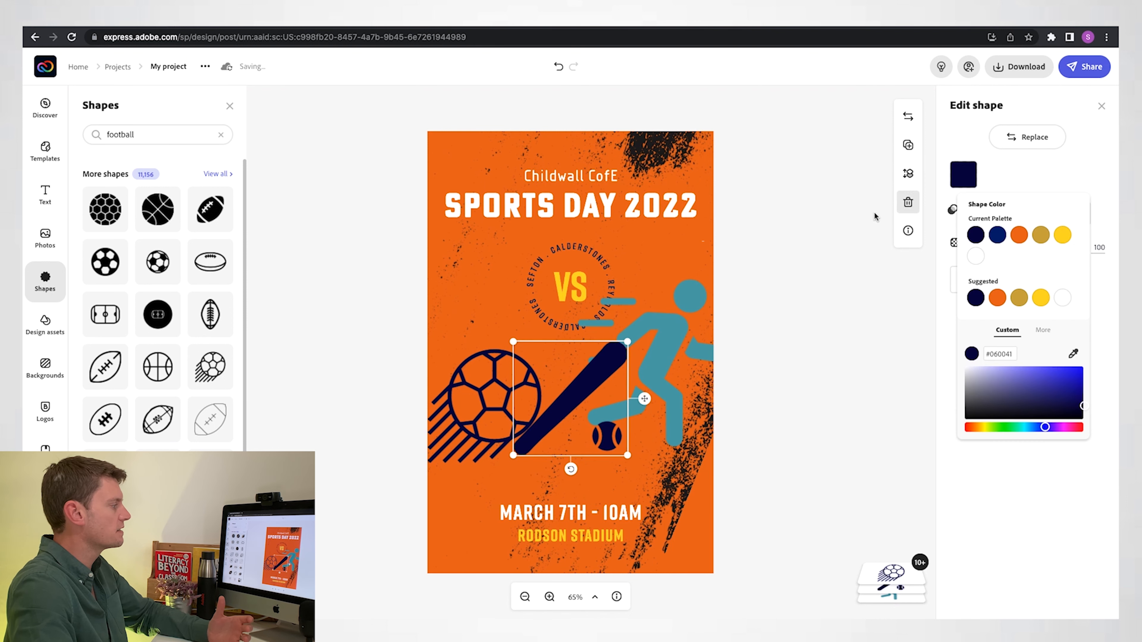
pyautogui.click(670, 328)
pyautogui.click(963, 175)
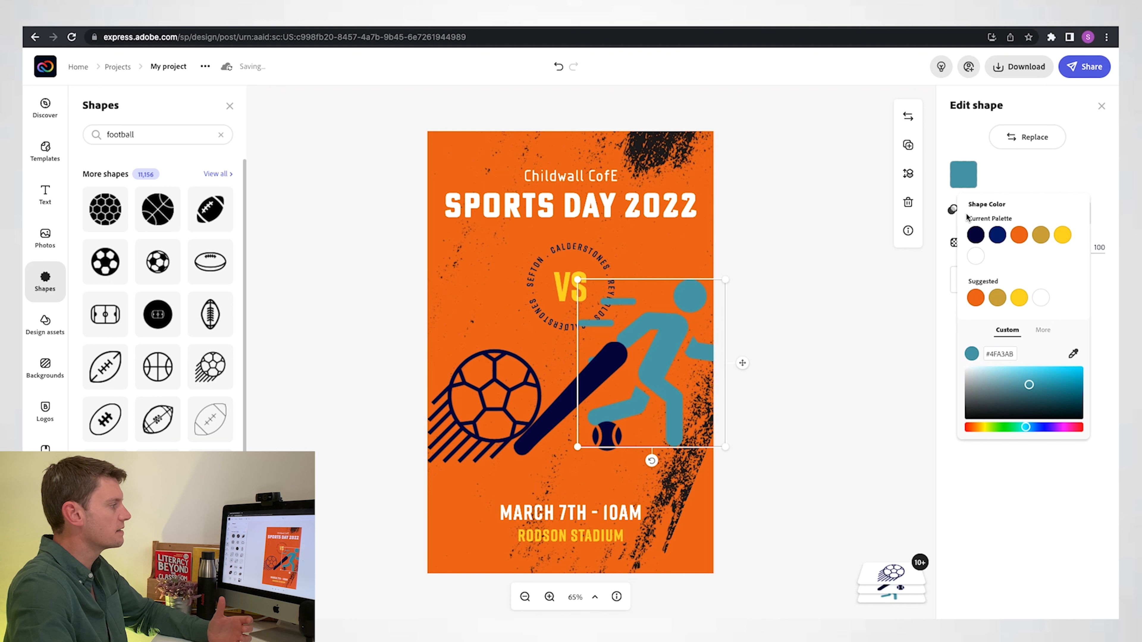
pyautogui.click(977, 235)
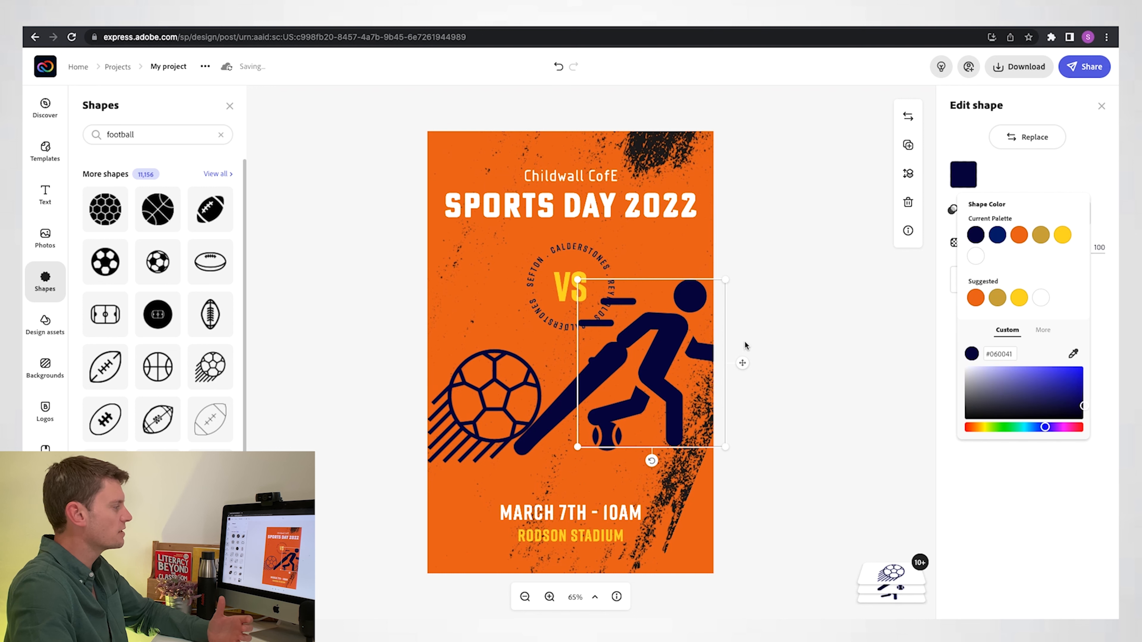
# - Select the runner, bat and ball, and football together and scale them down to a little over half their size
pyautogui.keyDown('shift'); pyautogui.click(556, 408); pyautogui.keyUp('shift')
pyautogui.keyDown('shift'); pyautogui.click(488, 406); pyautogui.keyUp('shift')
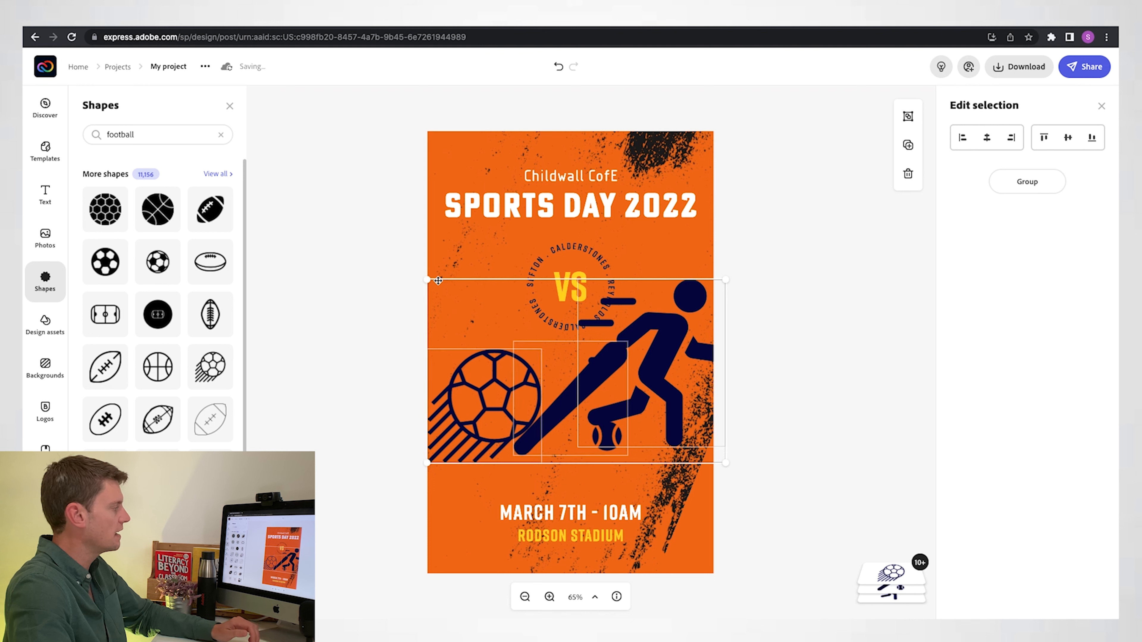
pyautogui.moveTo(428, 279); pyautogui.dragTo(563, 362)
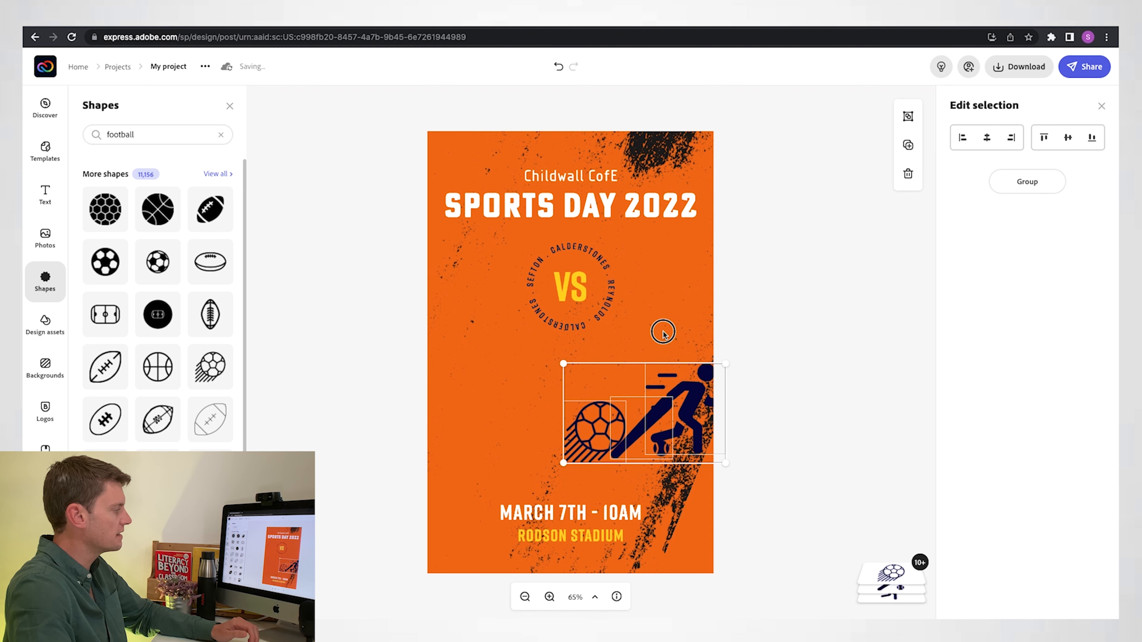
pyautogui.click(585, 387)
# - Arrange the three shapes in an evenly spaced row below VS: football on the left, runner centred, bat and ball on the right
pyautogui.moveTo(611, 417); pyautogui.dragTo(494, 393)
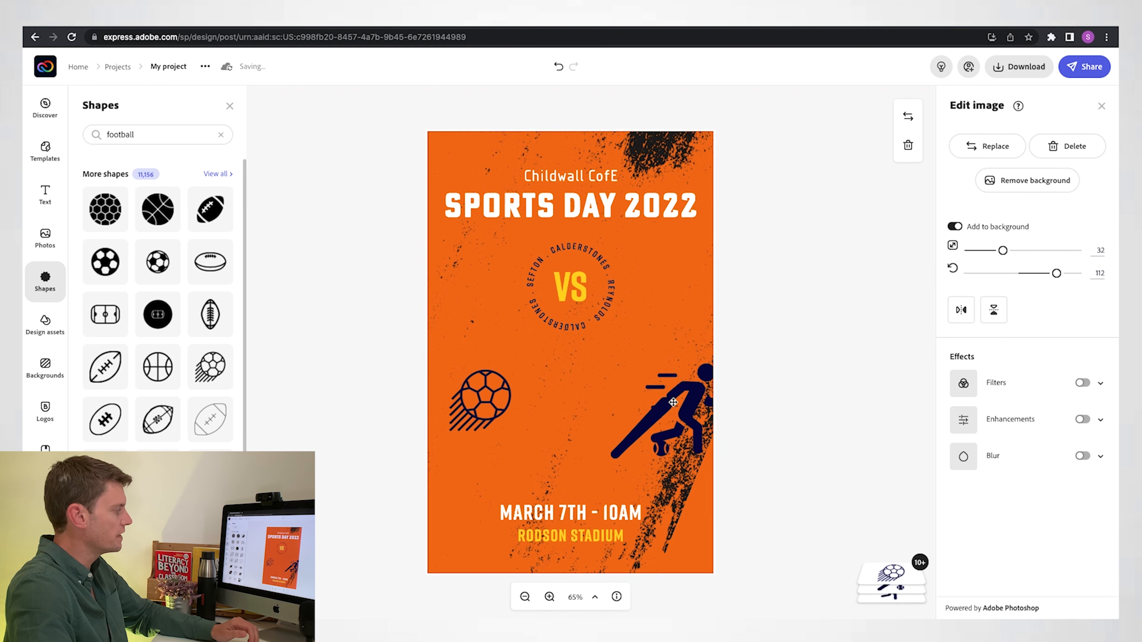
pyautogui.moveTo(691, 400); pyautogui.dragTo(573, 395)
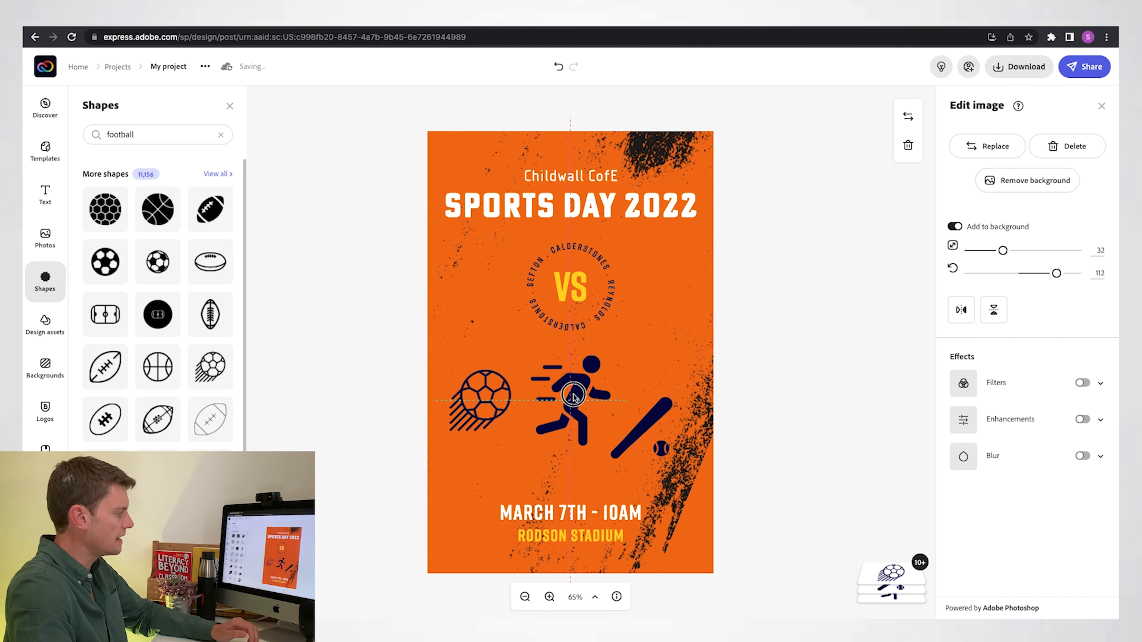
pyautogui.moveTo(656, 418); pyautogui.dragTo(662, 394)
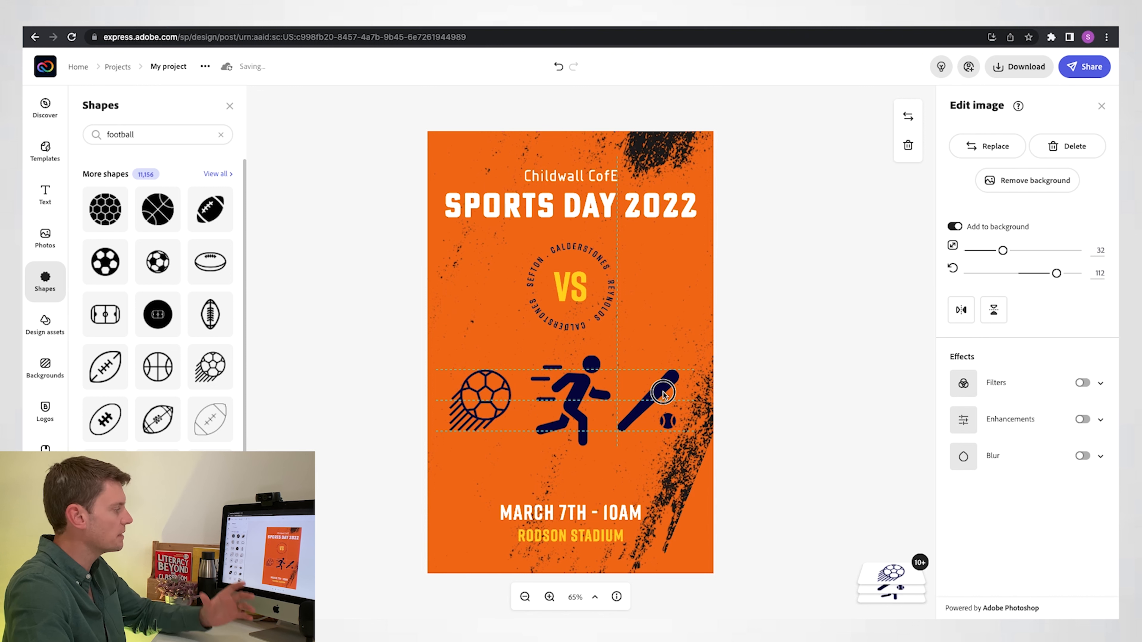
pyautogui.moveTo(662, 394); pyautogui.dragTo(663, 392)
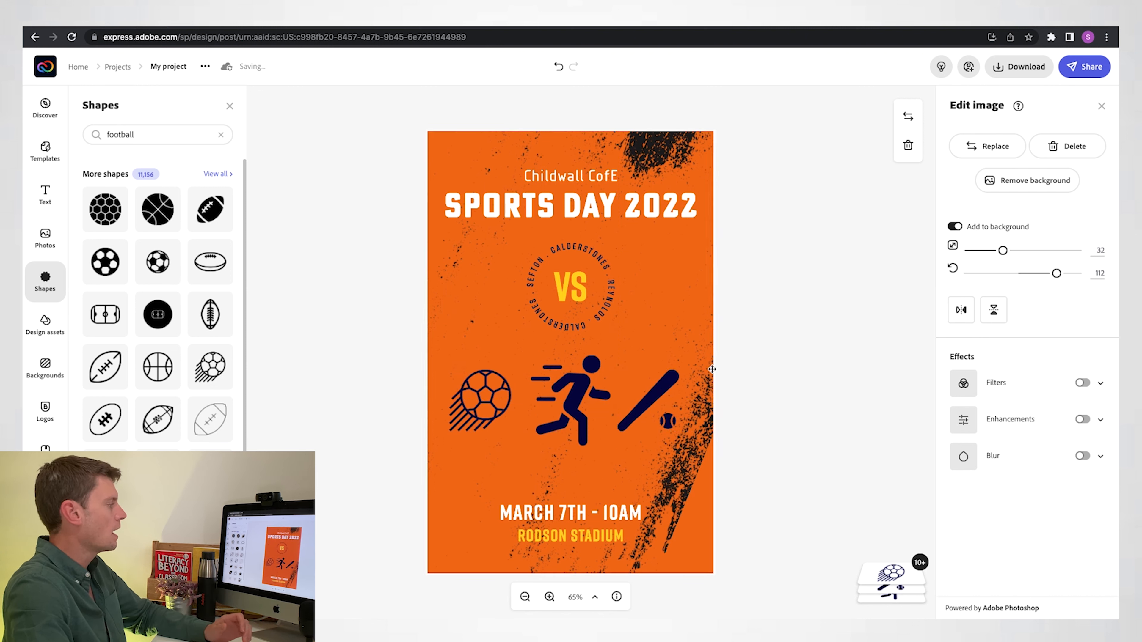
pyautogui.click(659, 399)
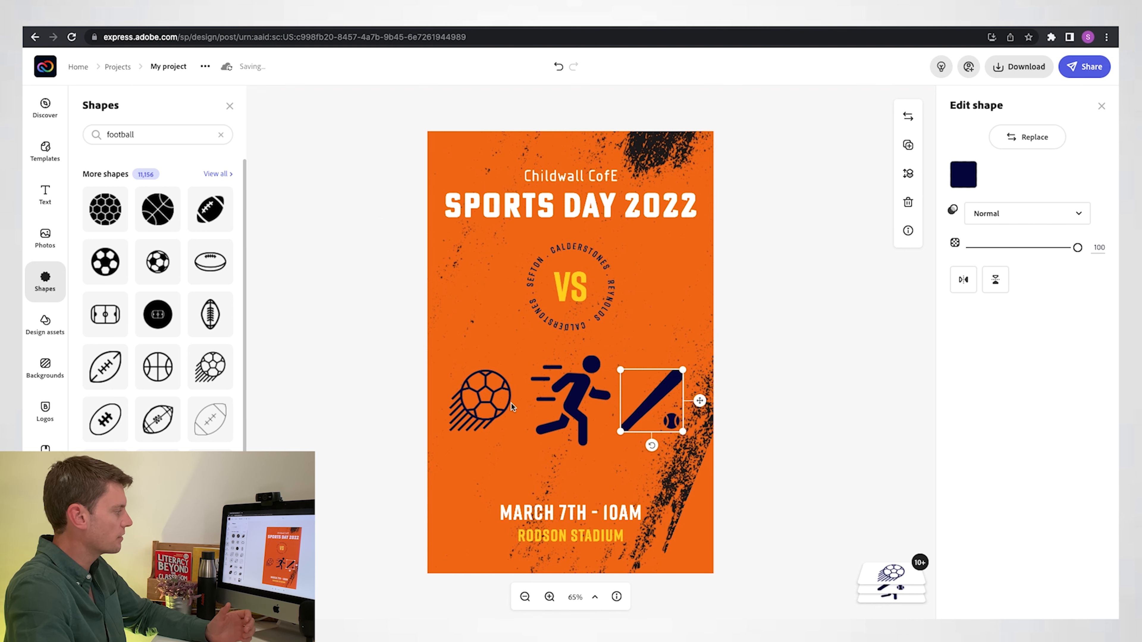
pyautogui.click(496, 403)
# - Replace the venue text Rodson Stadium with HOPE FIELD and place it slightly lower beneath the date line
pyautogui.click(570, 512)
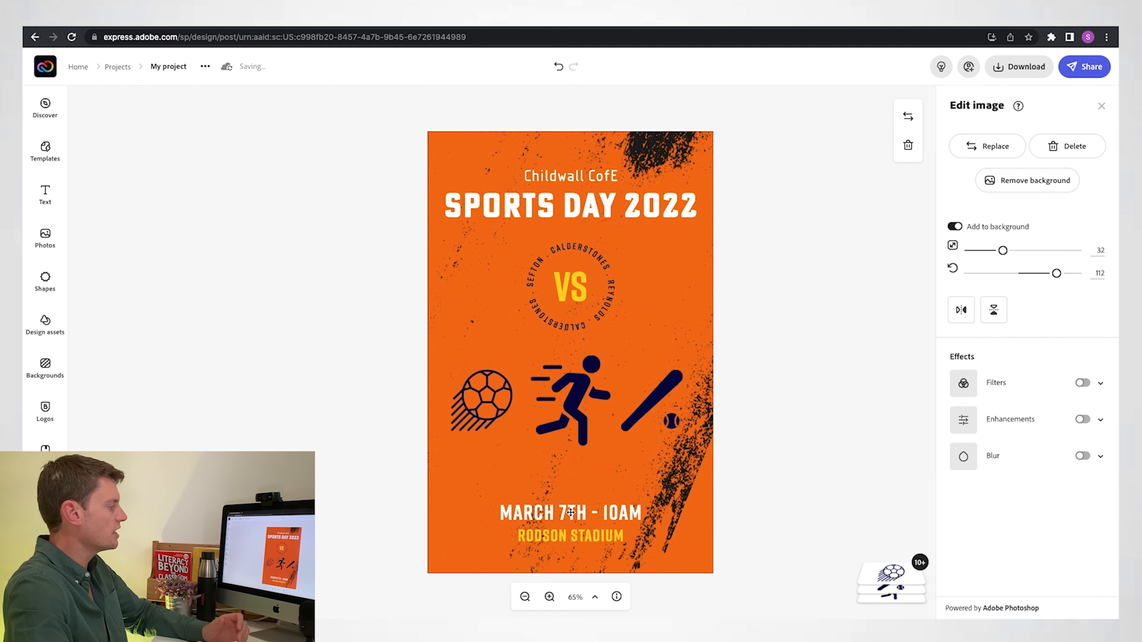
pyautogui.click(571, 513)
pyautogui.click(590, 536)
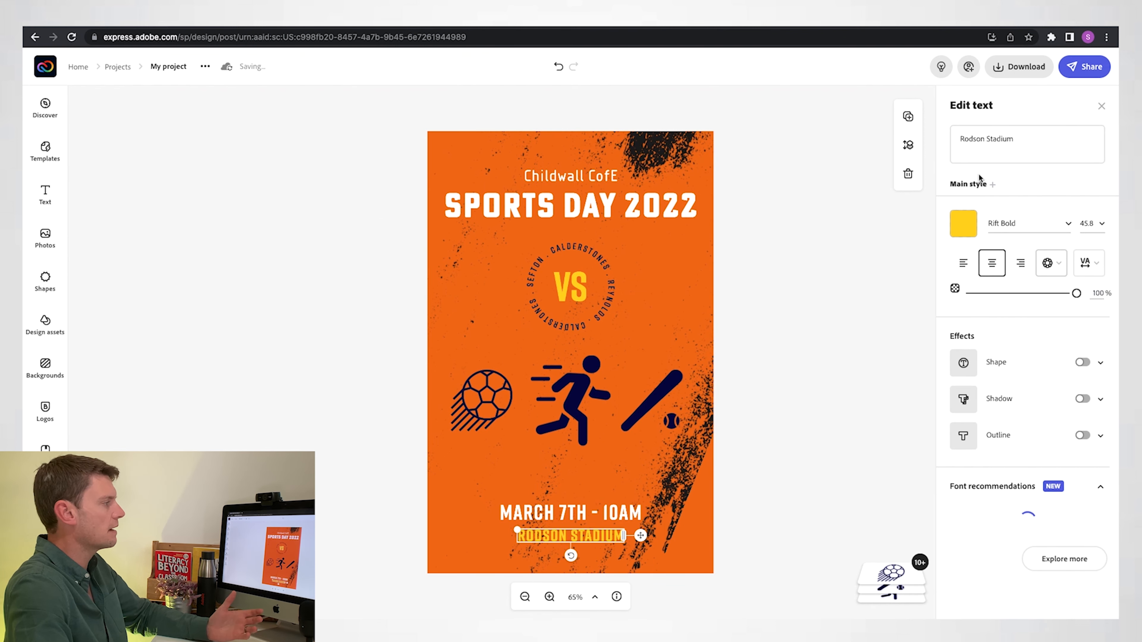
pyautogui.tripleClick(987, 140)
pyautogui.write('HOPE')
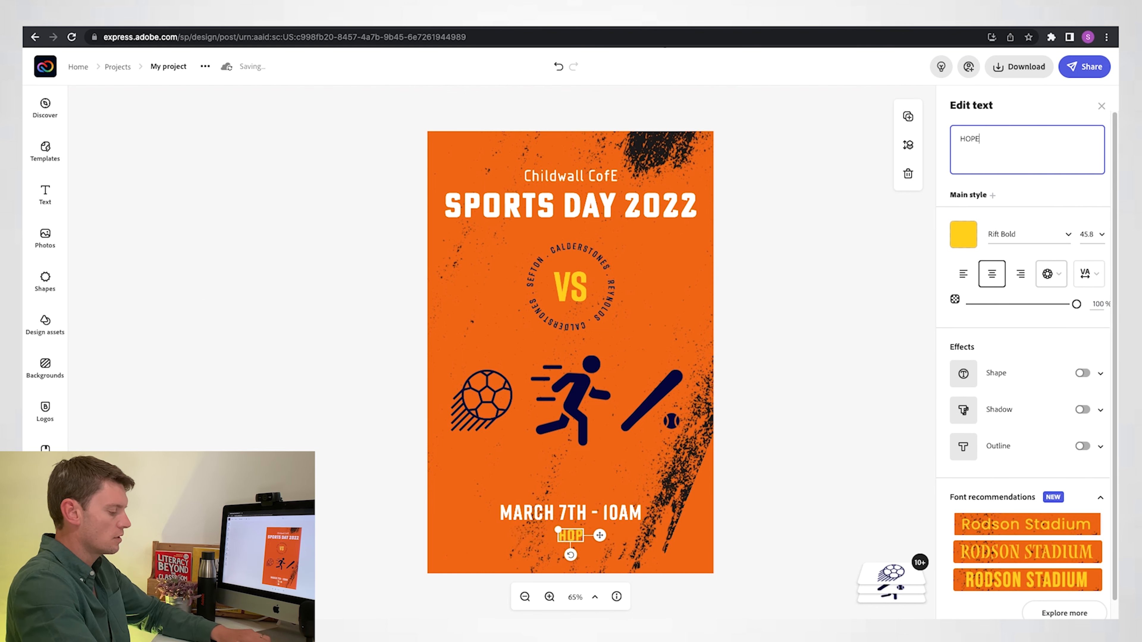
pyautogui.write(' FIELD')
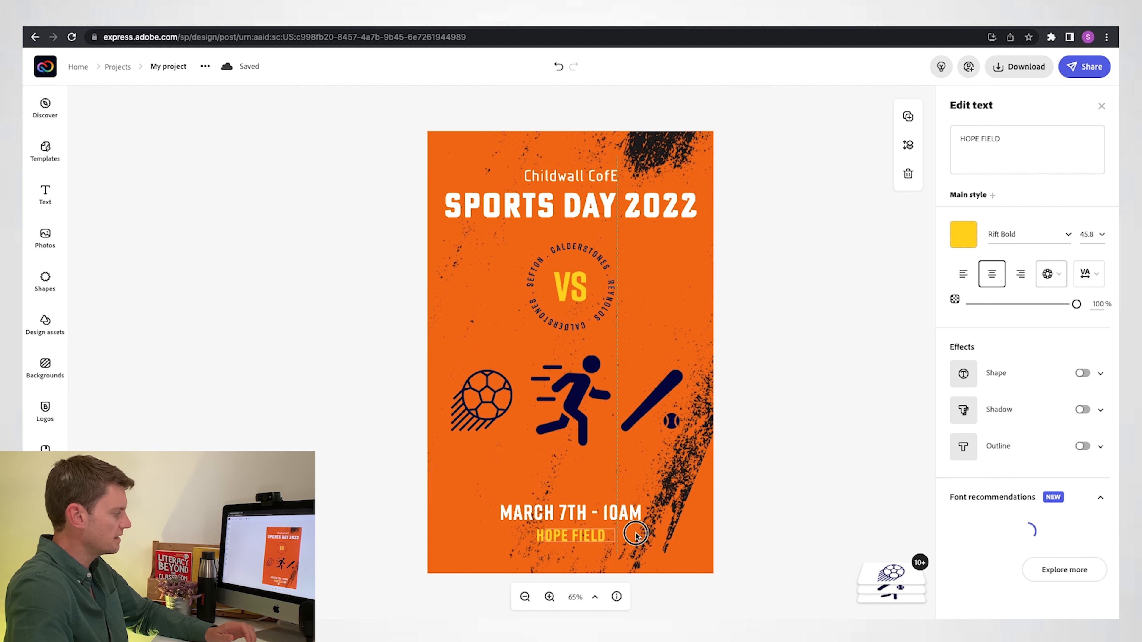
pyautogui.click(603, 475)
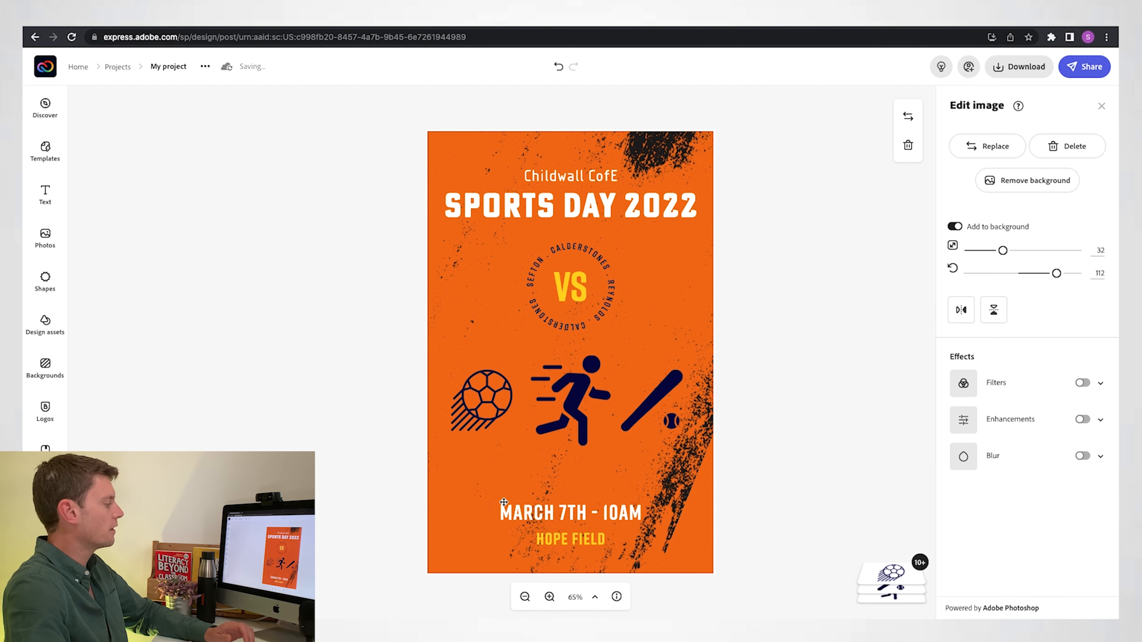
# - Enlarge the date line and the HOPE FIELD text together and recentre both lines at the foot of the poster
pyautogui.click(531, 508)
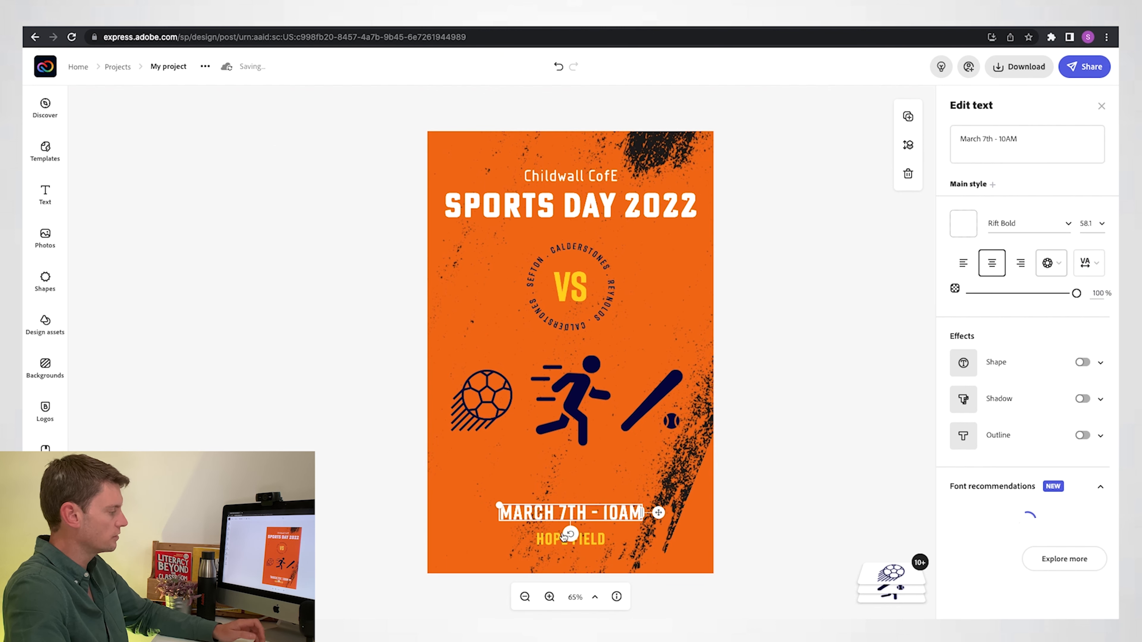
pyautogui.keyDown('shift'); pyautogui.click(592, 539); pyautogui.keyUp('shift')
pyautogui.moveTo(499, 505); pyautogui.dragTo(446, 489)
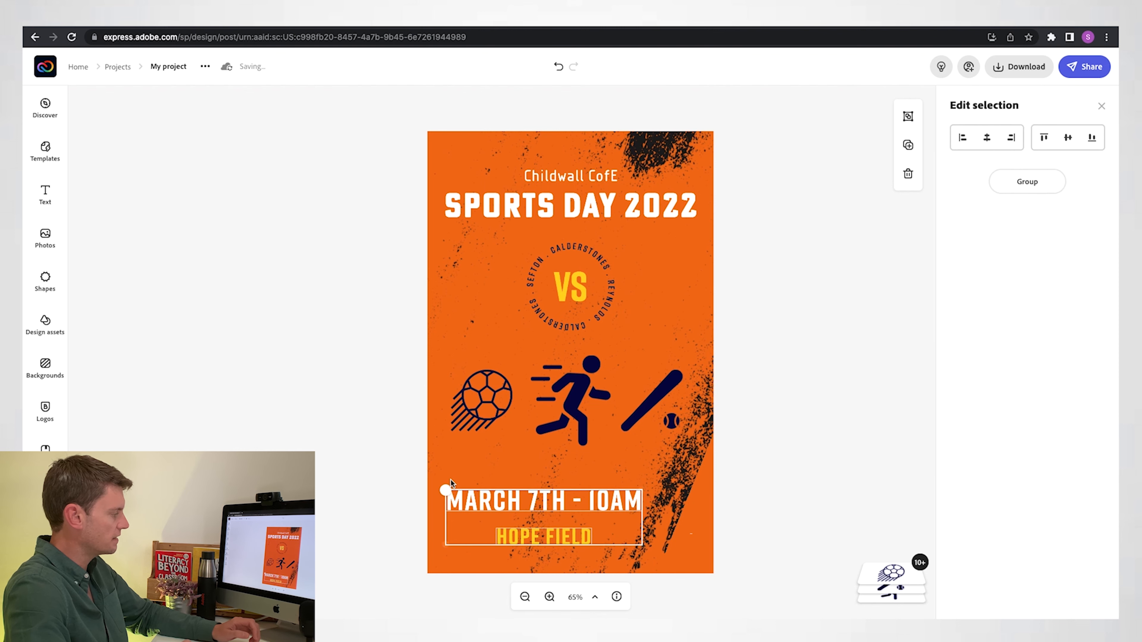
pyautogui.click(666, 514)
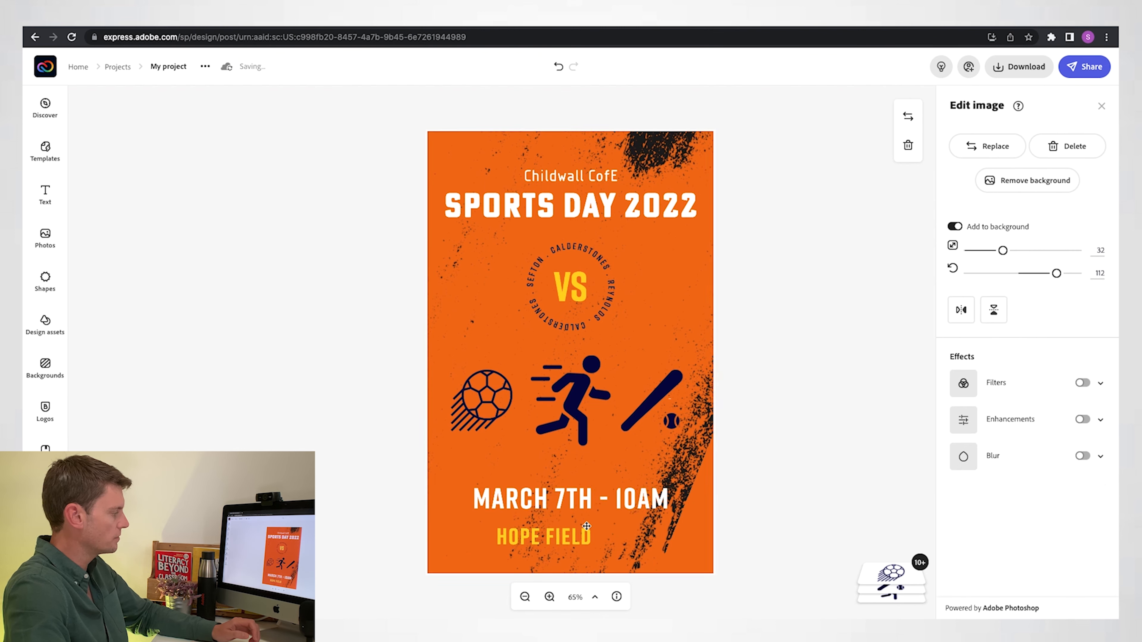
pyautogui.moveTo(575, 539); pyautogui.dragTo(602, 538)
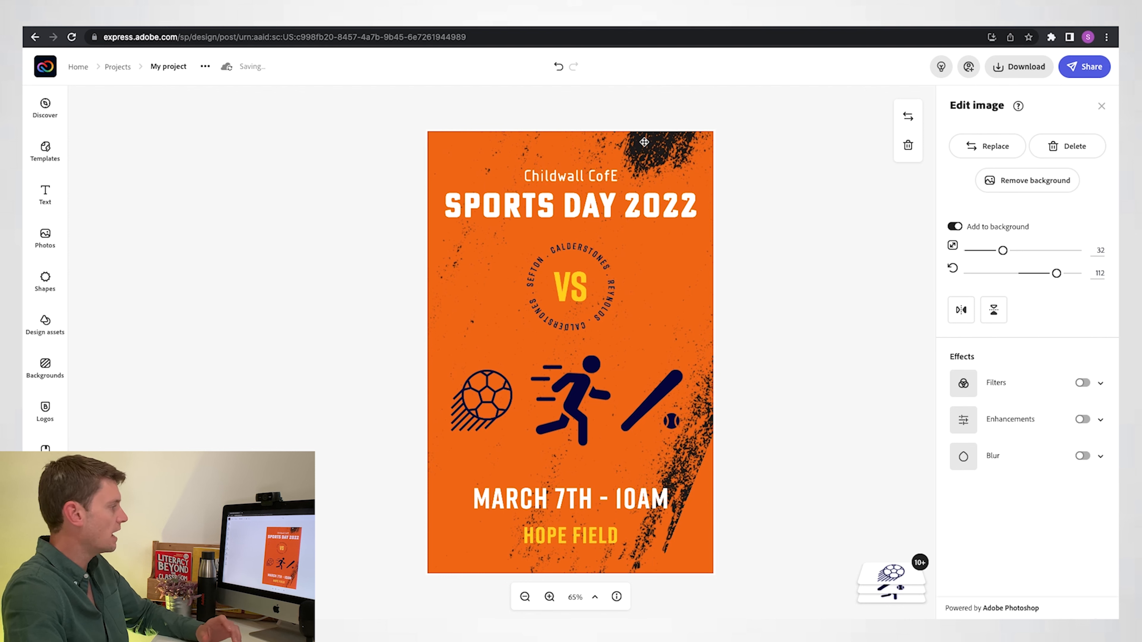
# - Browse replacement textures for the grunge overlay, try shifting the overlay slightly left on the poster, and undo the shift
pyautogui.click(987, 146)
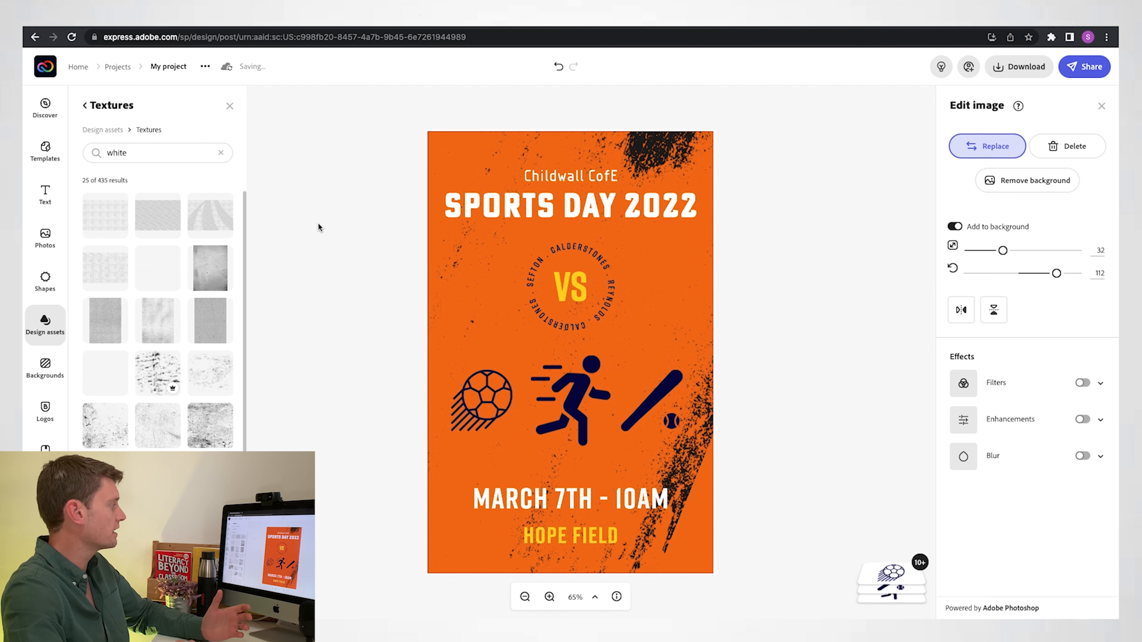
pyautogui.scroll(-10, 182, 350)
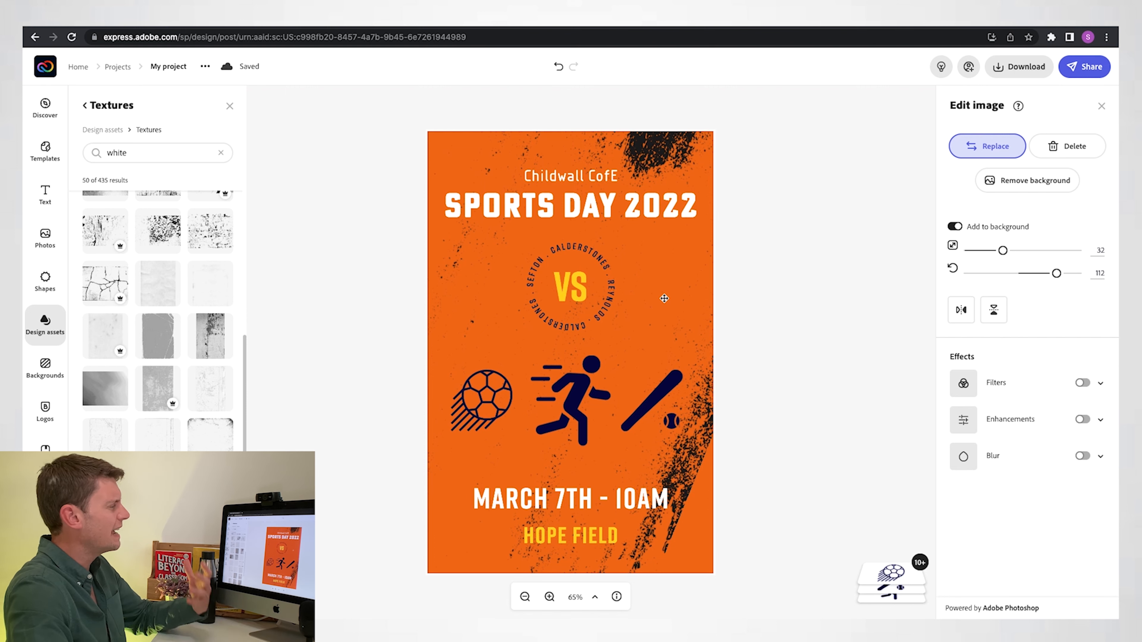
pyautogui.moveTo(664, 298); pyautogui.dragTo(636, 305)
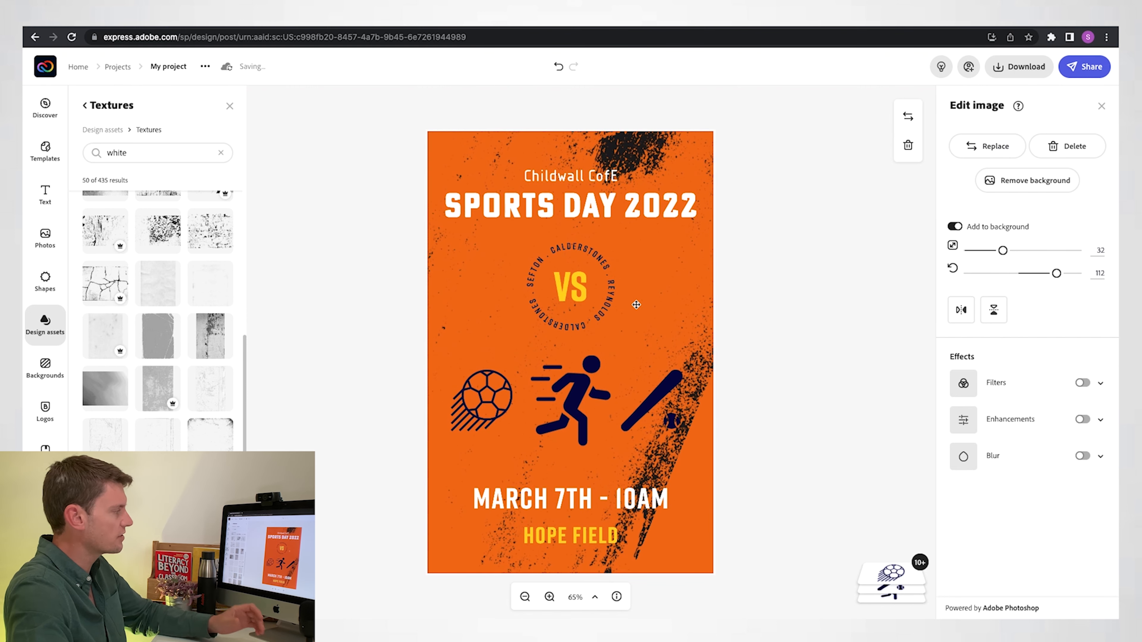
pyautogui.click(559, 68)
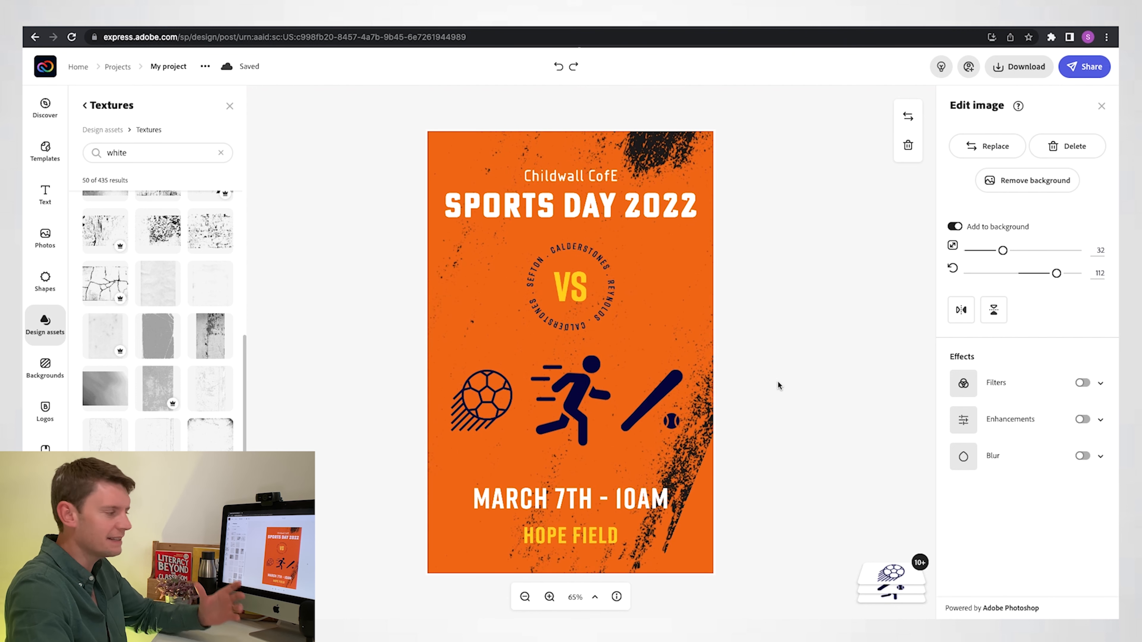
# - Select the bottom background layer and change its colour to a darker green, #2DA858, with the custom colour picker
pyautogui.click(890, 577)
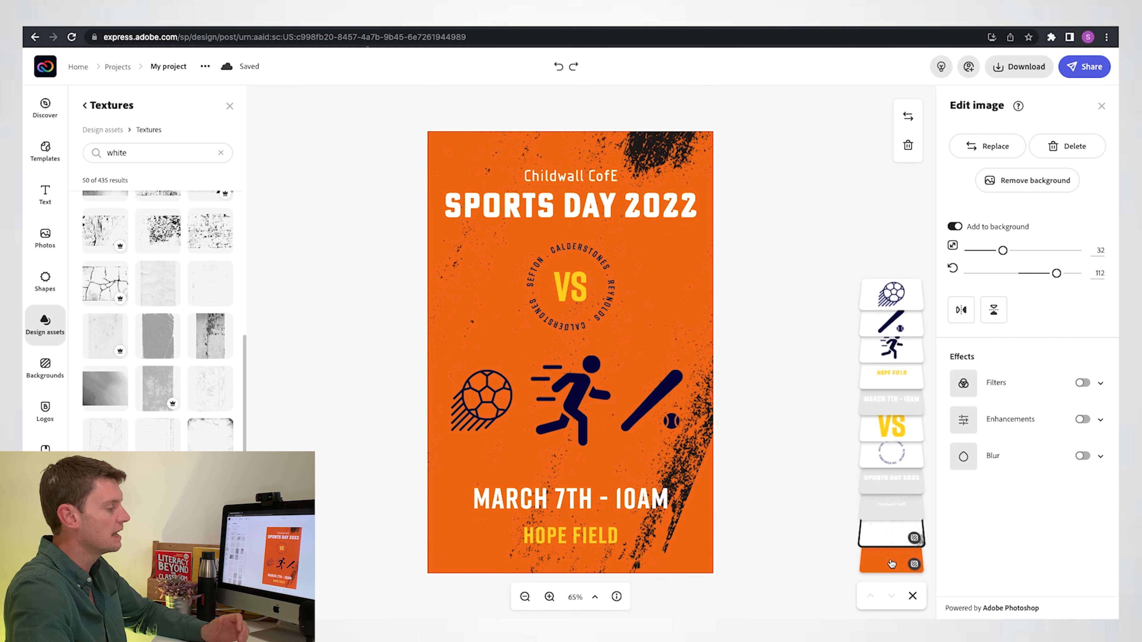
pyautogui.click(891, 563)
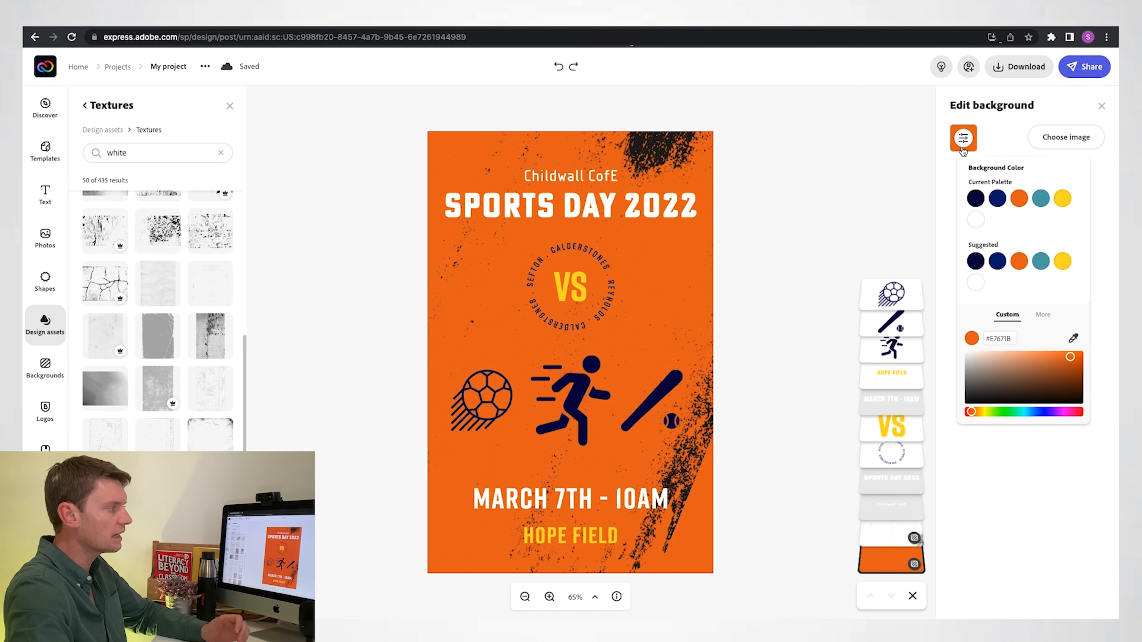
pyautogui.click(1011, 411)
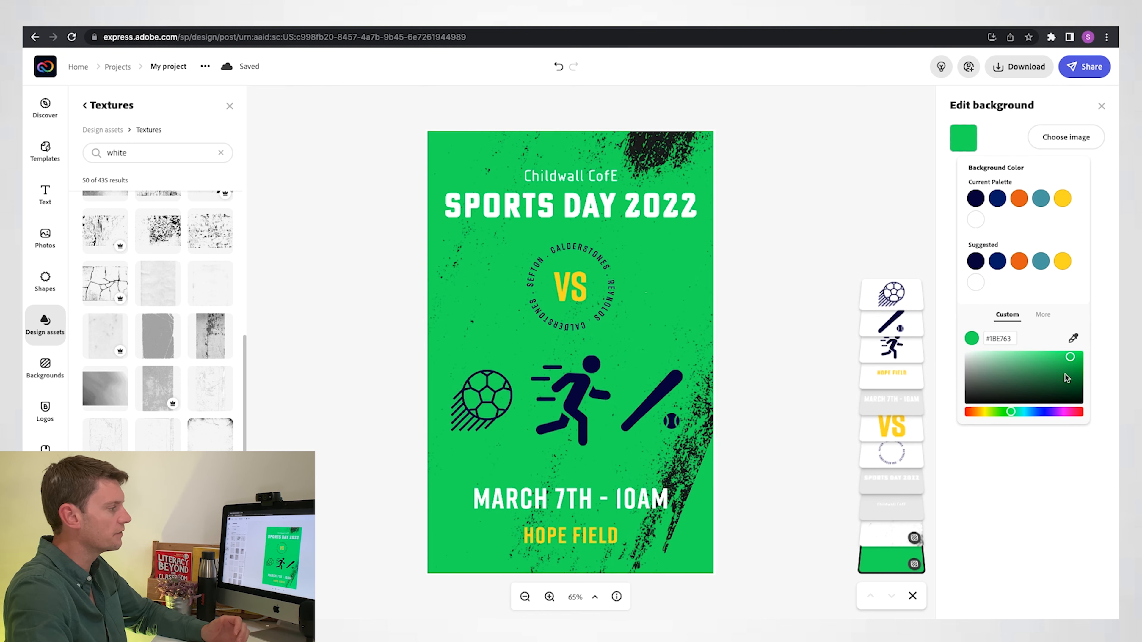
pyautogui.moveTo(1072, 360); pyautogui.dragTo(1053, 374)
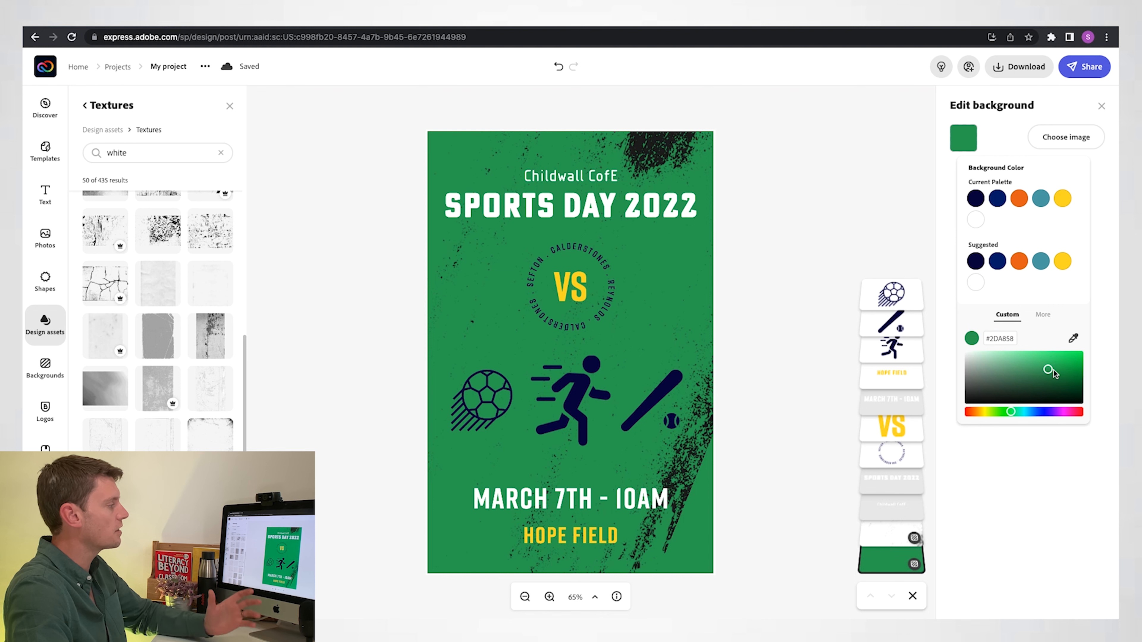
pyautogui.click(819, 242)
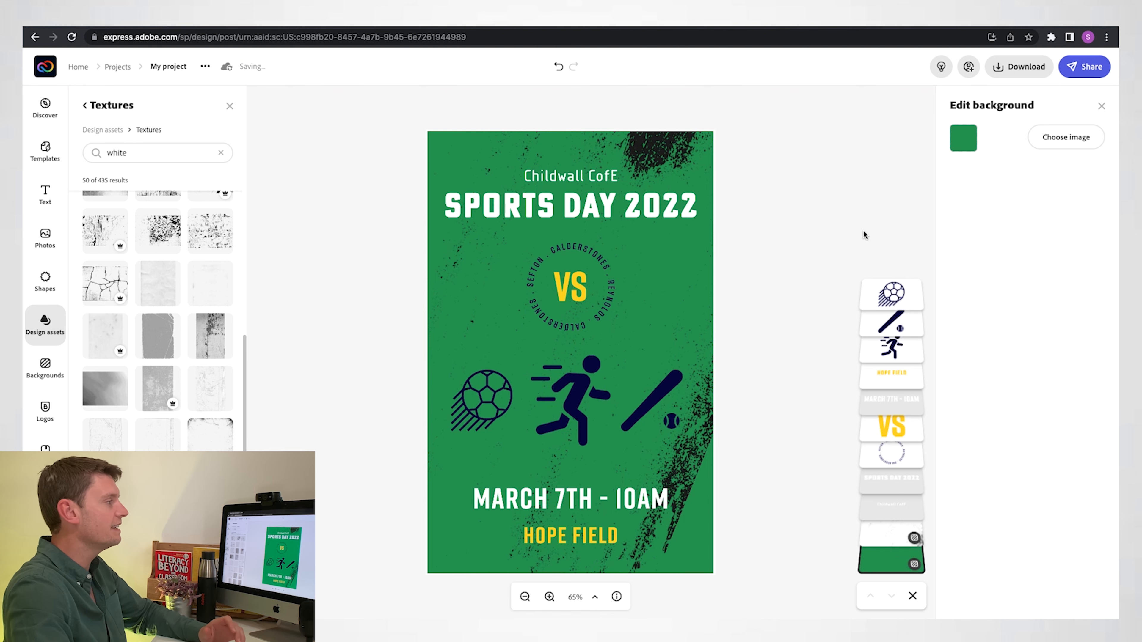
# - Download the poster as a PNG with a solid colour background
pyautogui.click(999, 71)
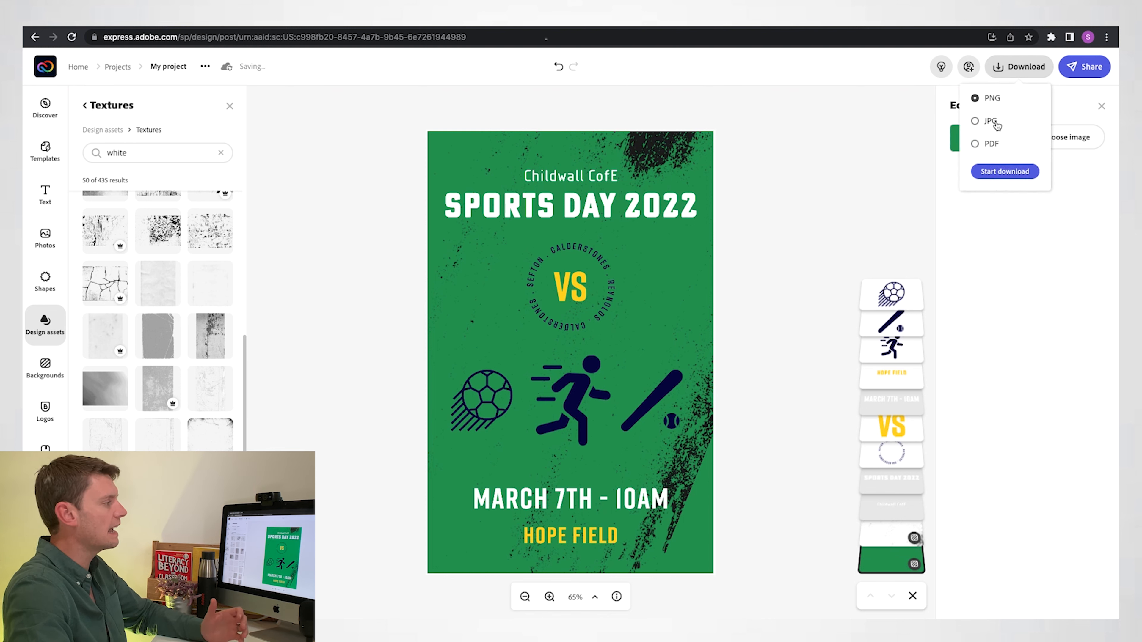
pyautogui.click(1007, 172)
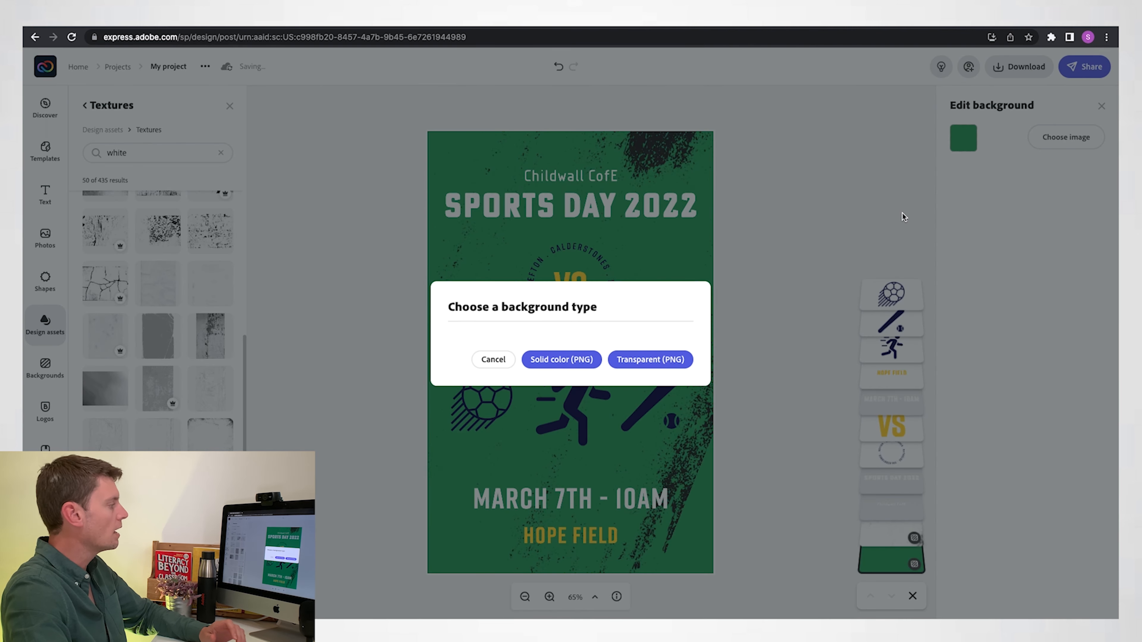
pyautogui.click(542, 362)
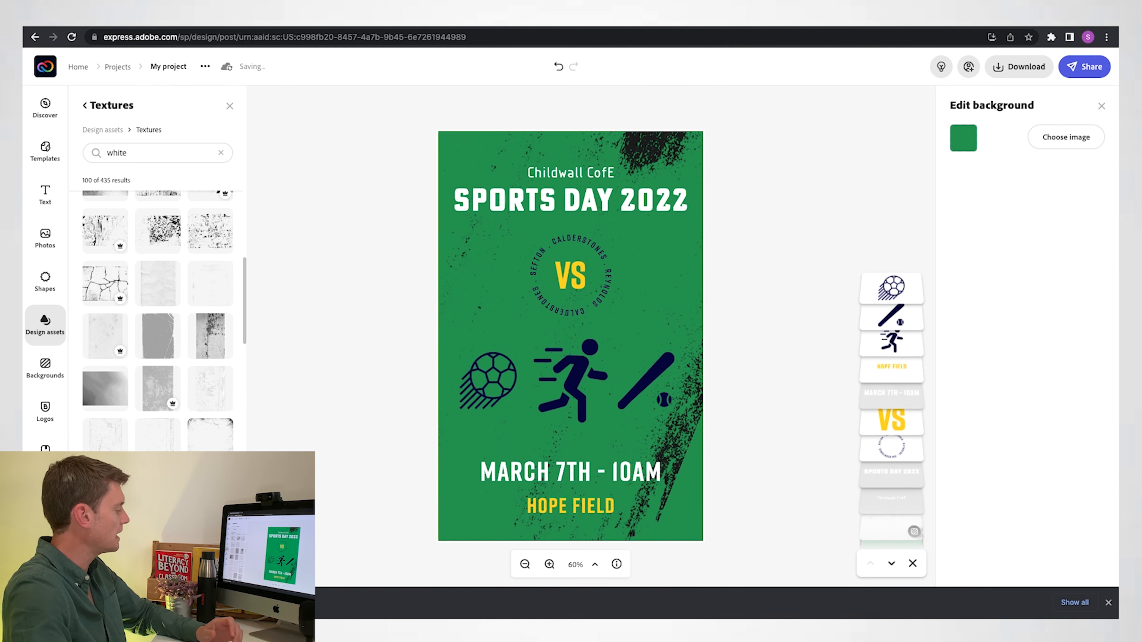
# - Rename the project SPORTS DAY and share it by generating a link
pyautogui.click(171, 67)
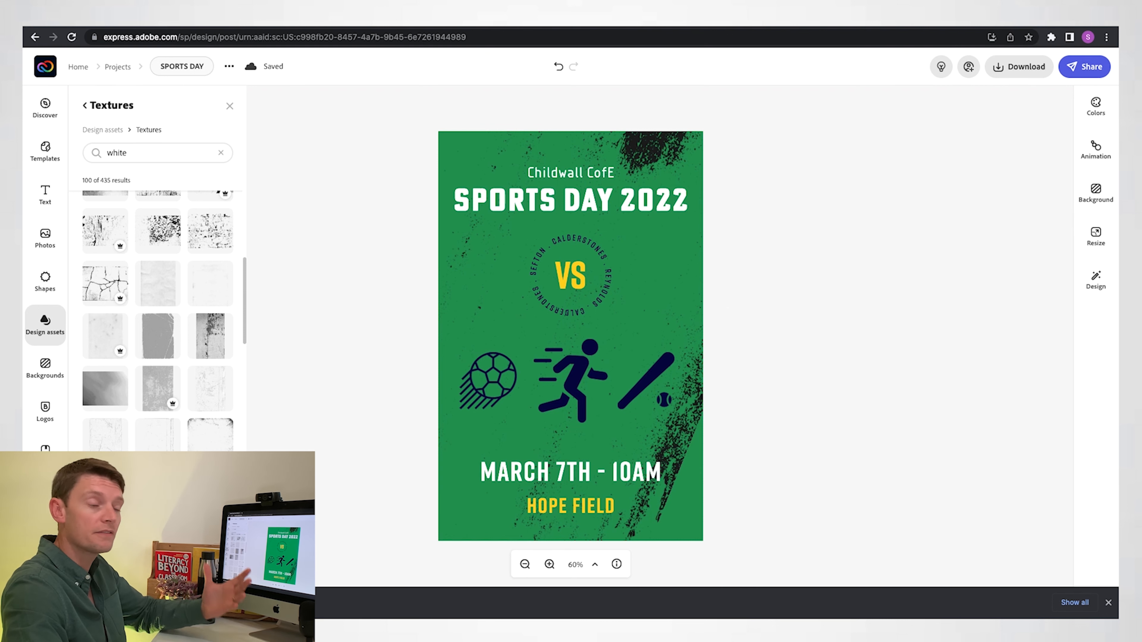
pyautogui.click(1078, 67)
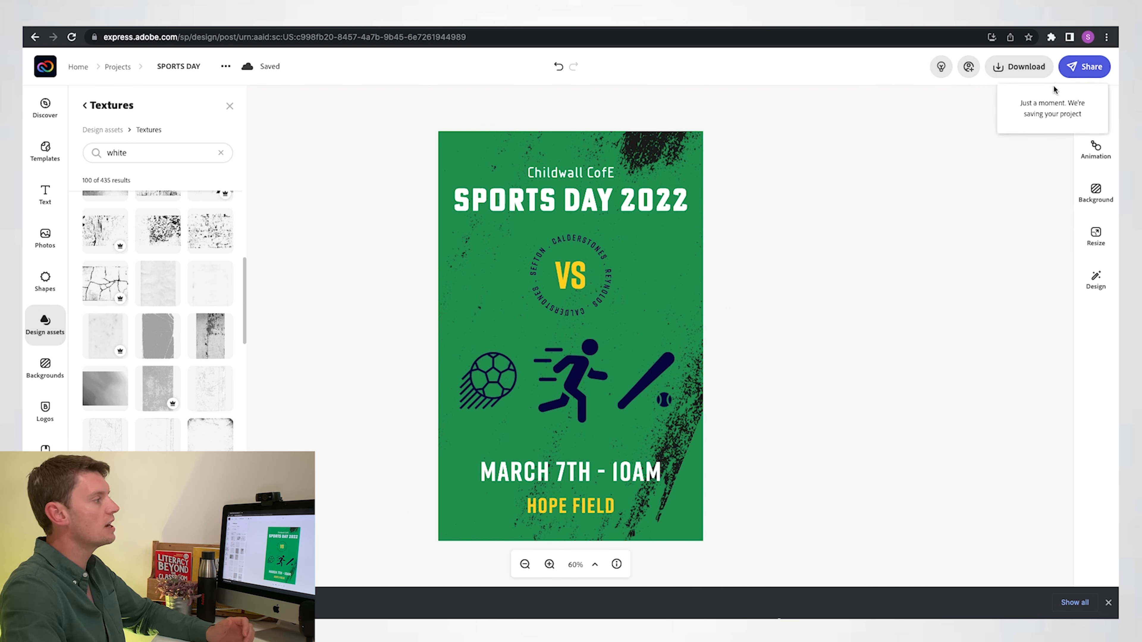
pyautogui.click(1043, 99)
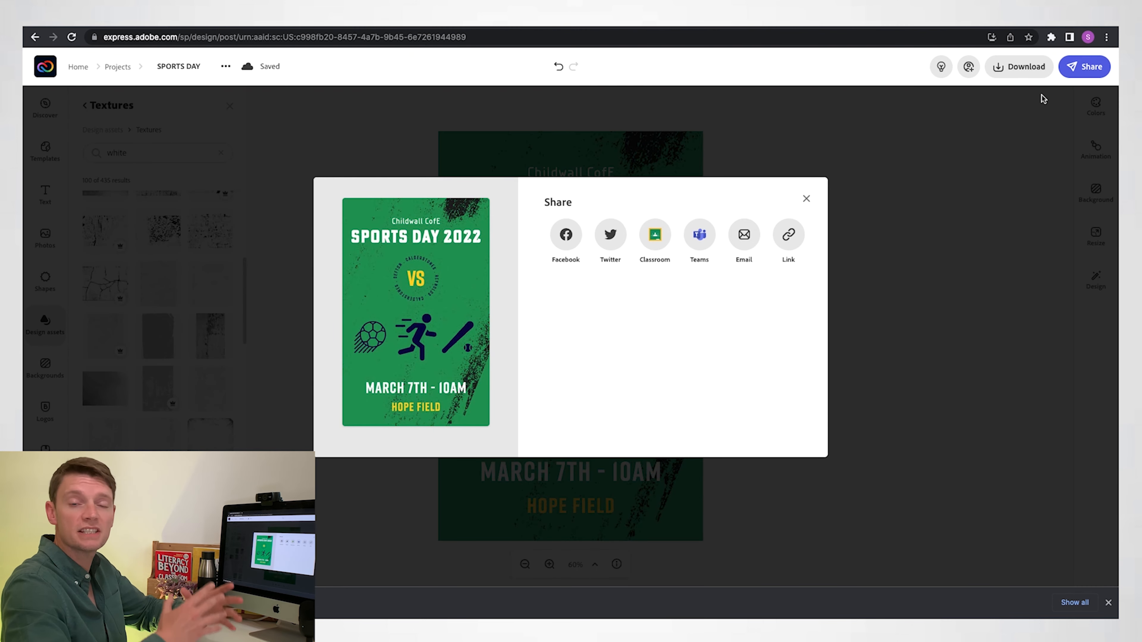
pyautogui.click(783, 239)
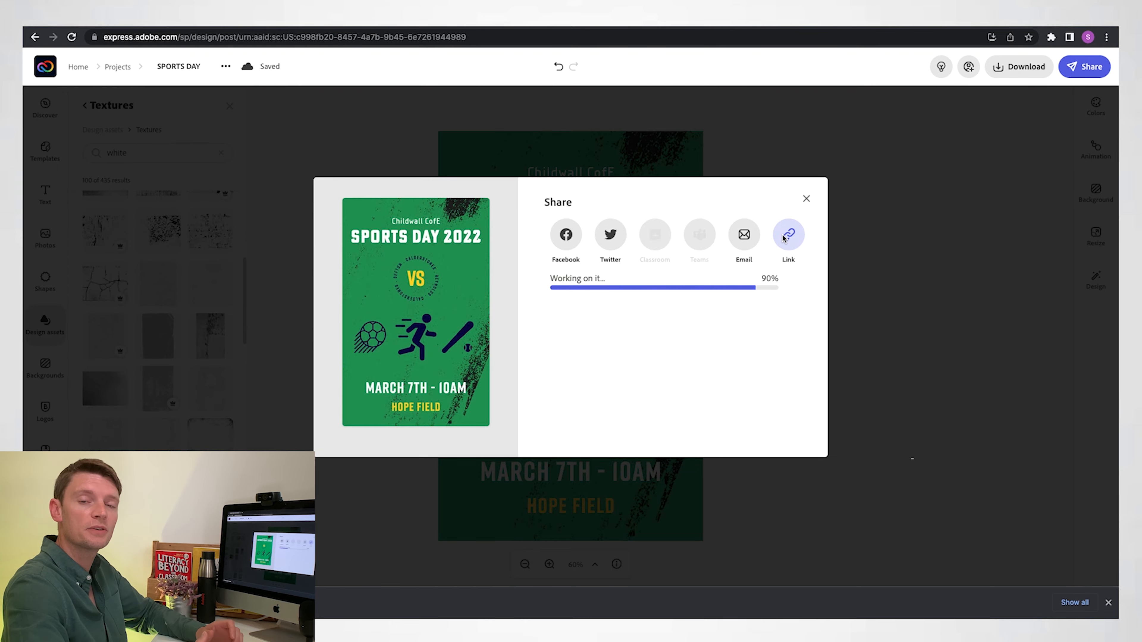